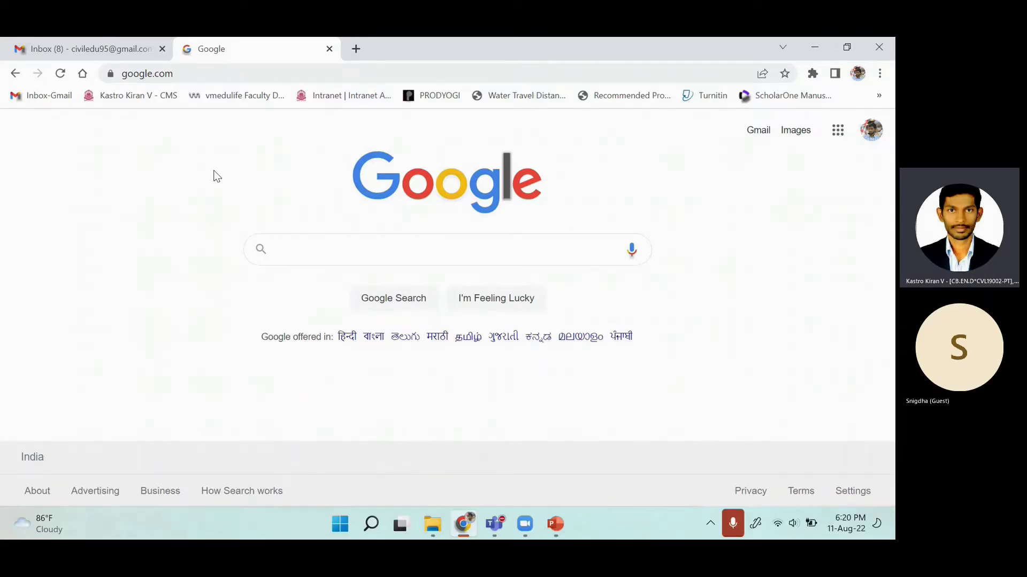
- Search Google for aws.amazon.com and follow the Create Free Account ad result
left_click(351, 244)
type("aws")
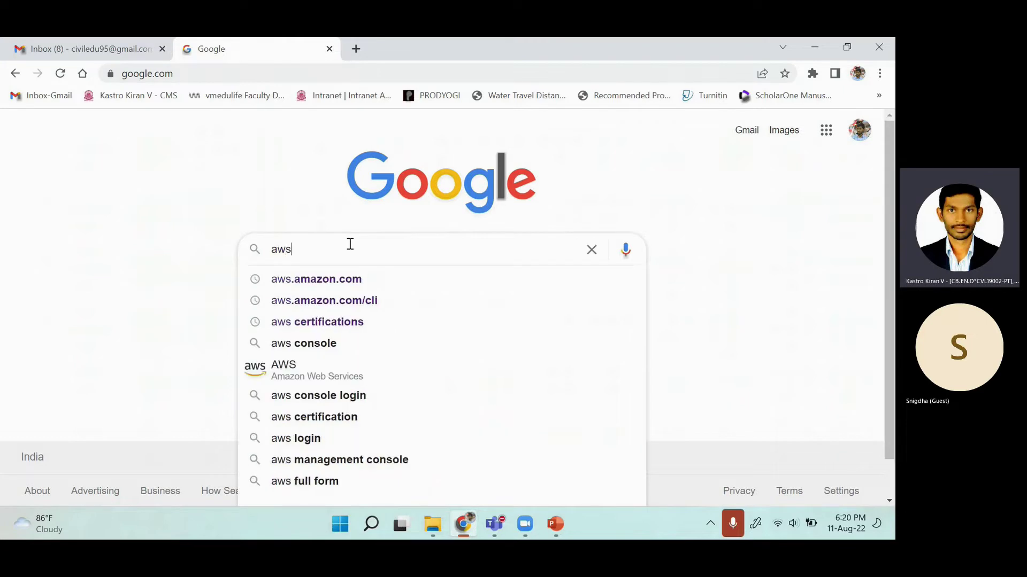
type(".a")
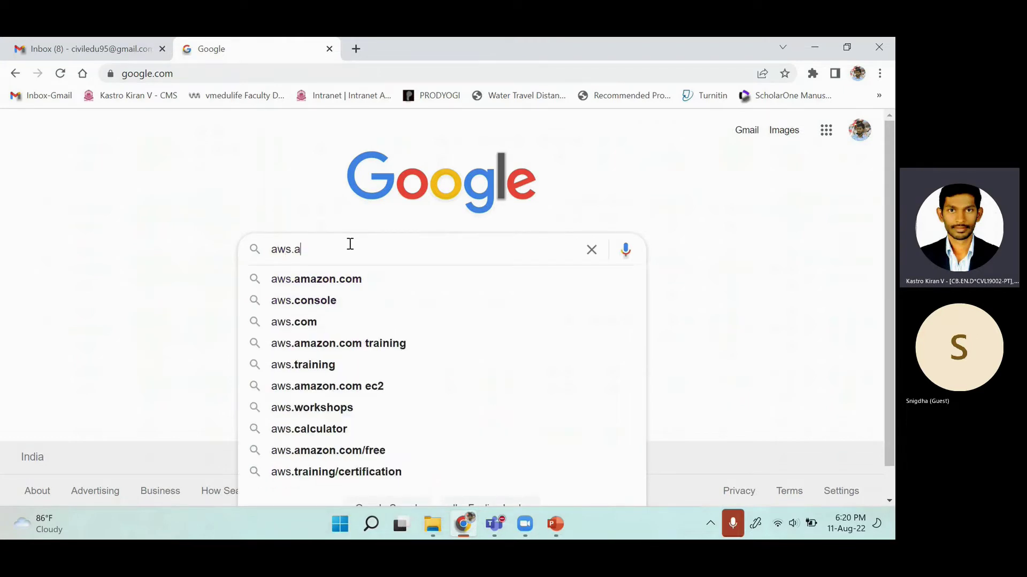
type("mazon.com")
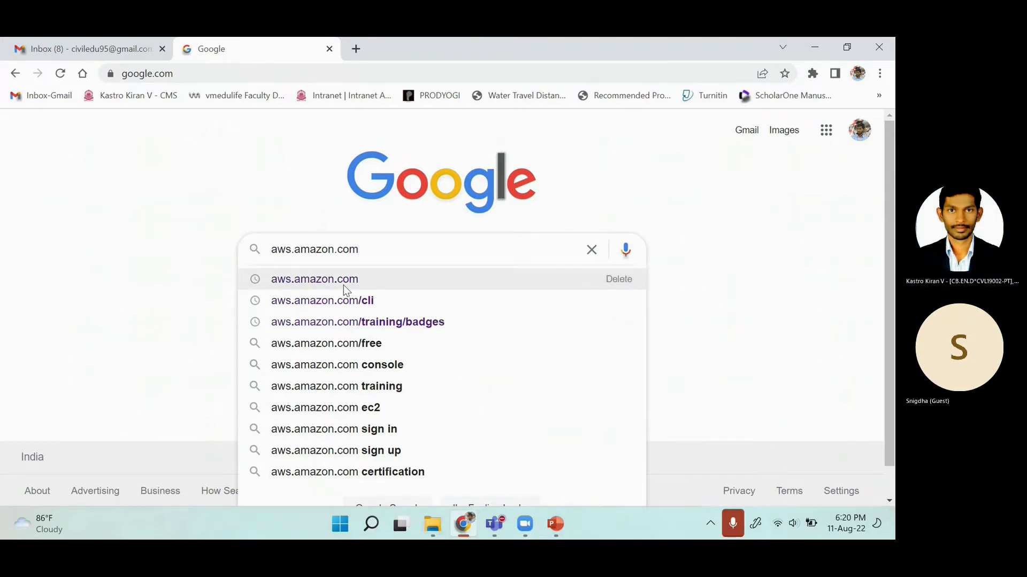
left_click(344, 285)
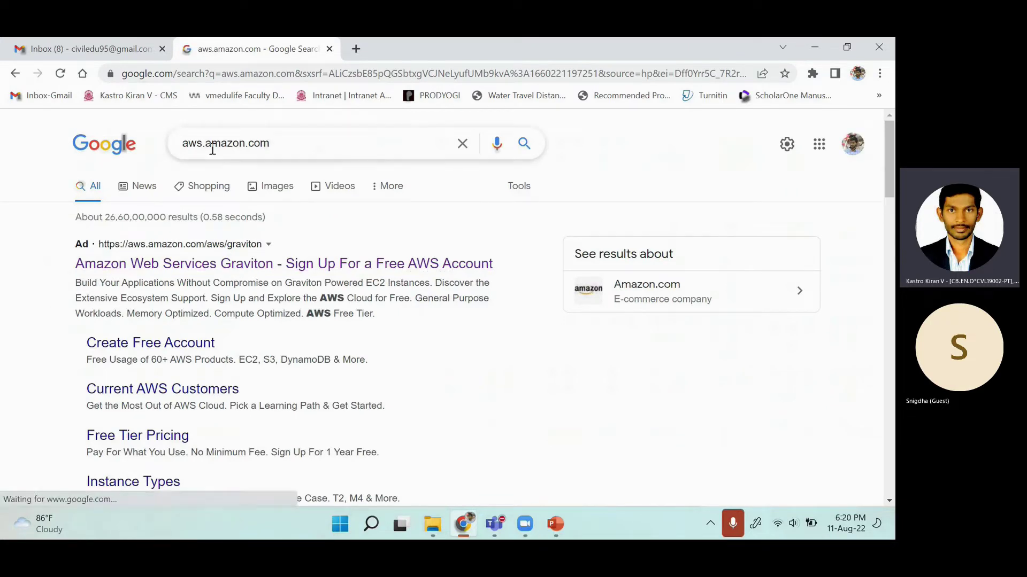
scroll(219, 157, "down", 1)
scroll(219, 158, "down", 1)
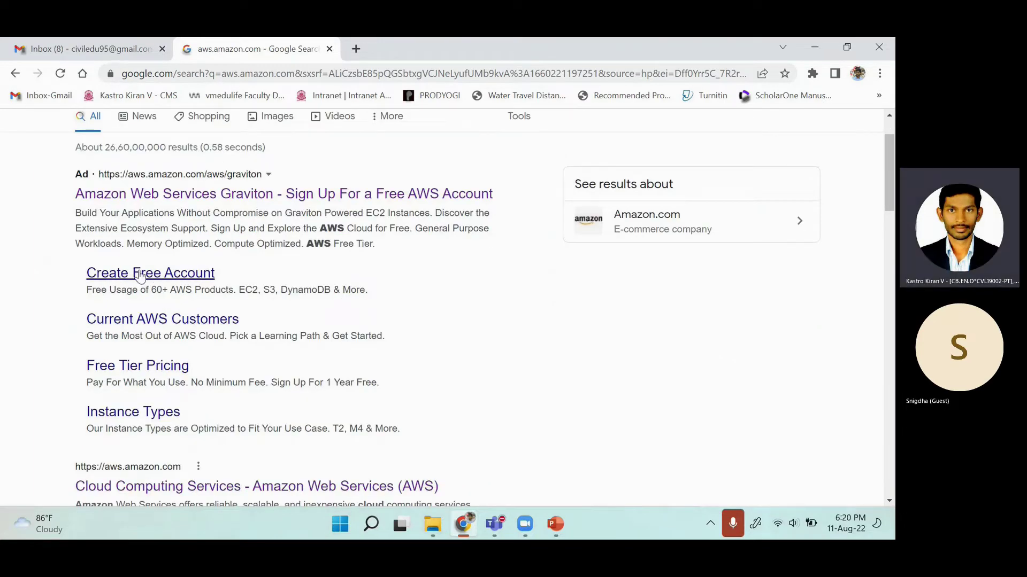
left_click(171, 276)
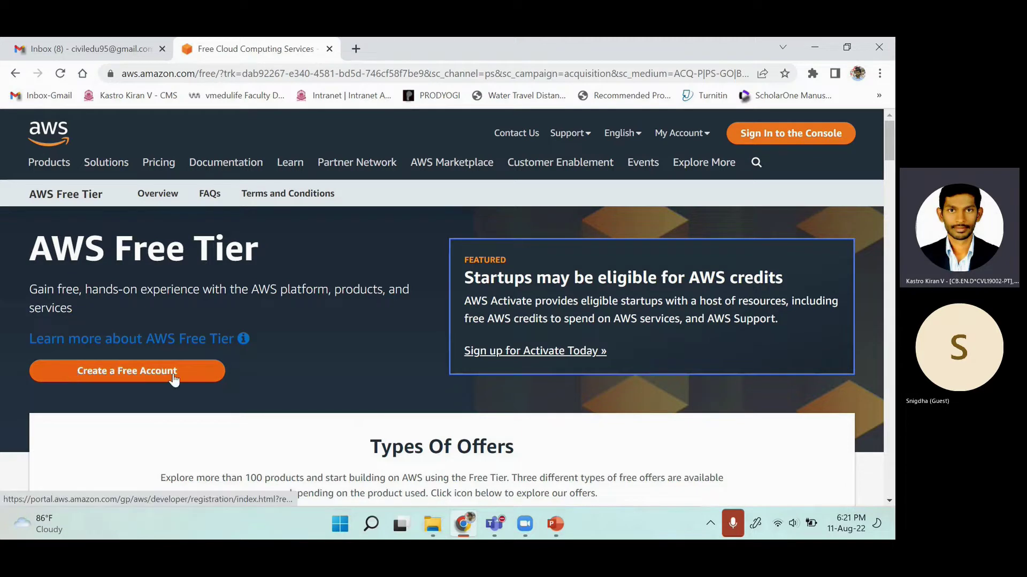
- Start creating a free AWS account and enter the root user email address
left_click(133, 371)
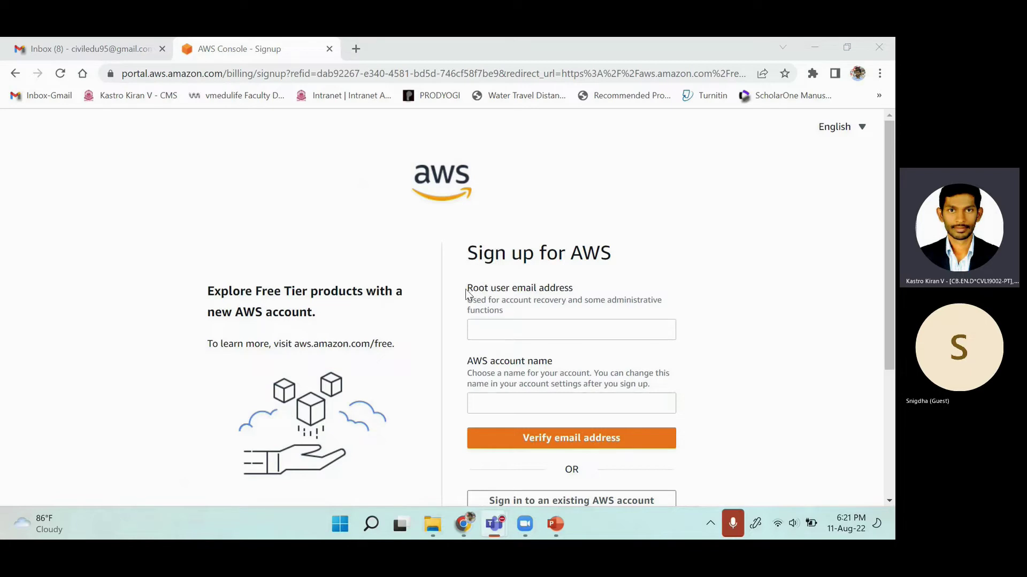
left_click_drag(467, 288, 580, 293)
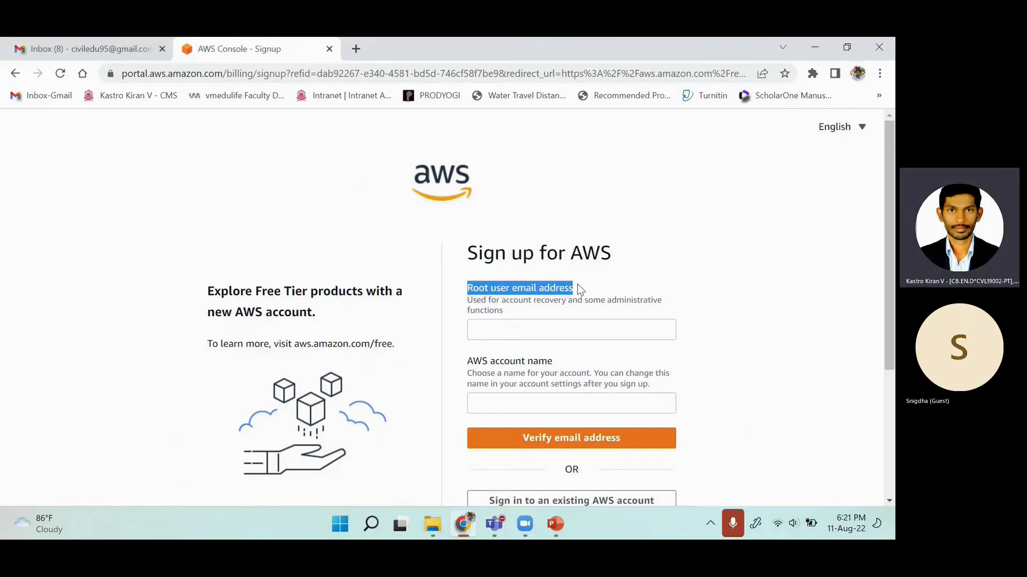
left_click_drag(467, 364, 552, 378)
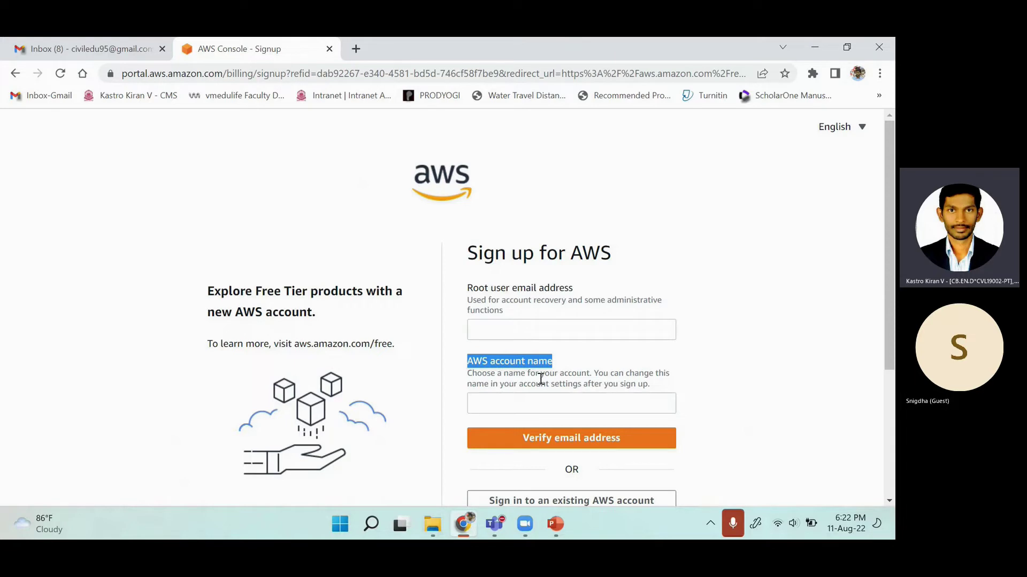
left_click(524, 327)
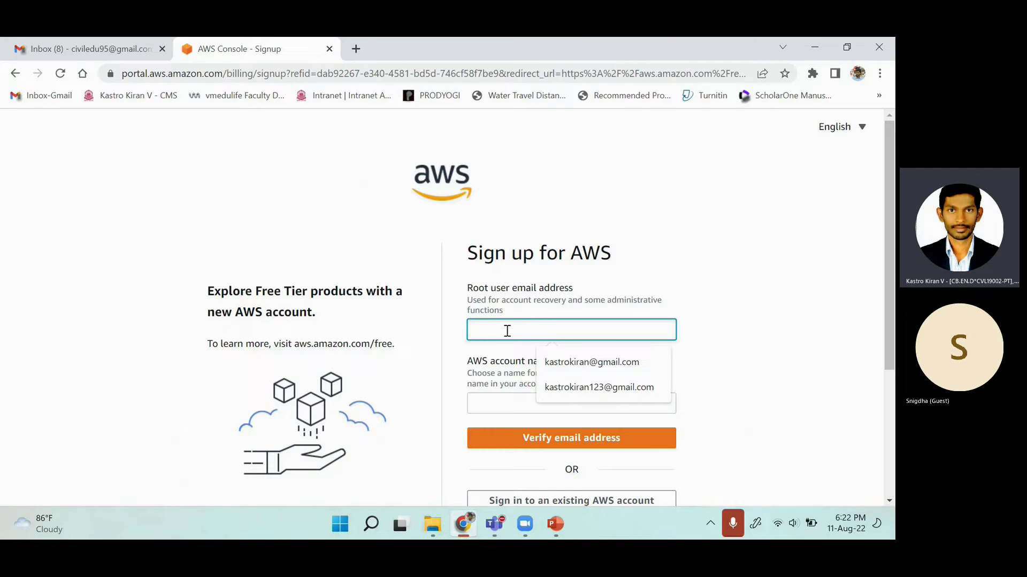
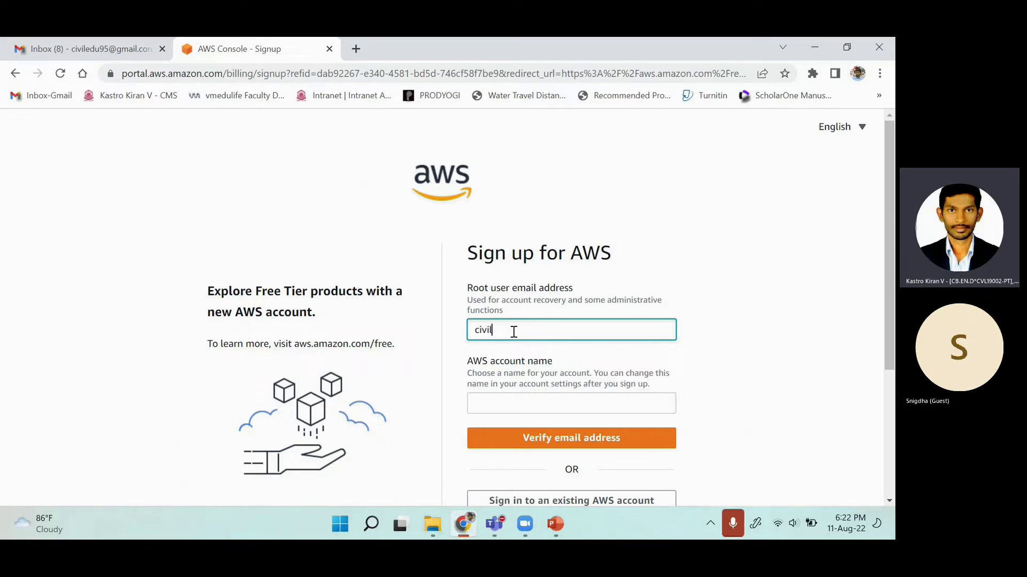
- Fill in the AWS account name, correcting the mistyped text, and request email verification
left_click(563, 399)
type("gmail.com")
left_click_drag(564, 400, 539, 383)
type("Kastro")
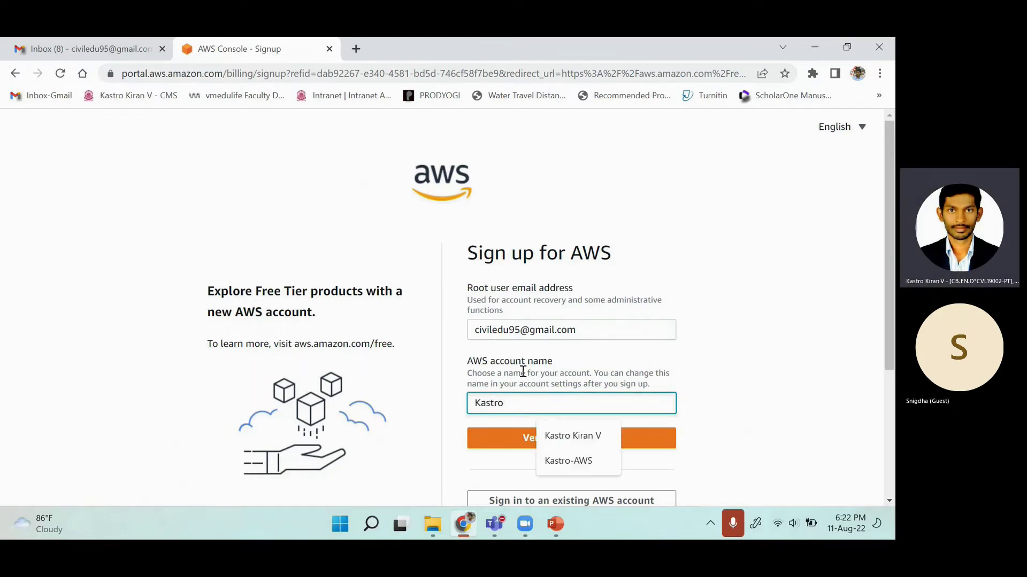
type("_")
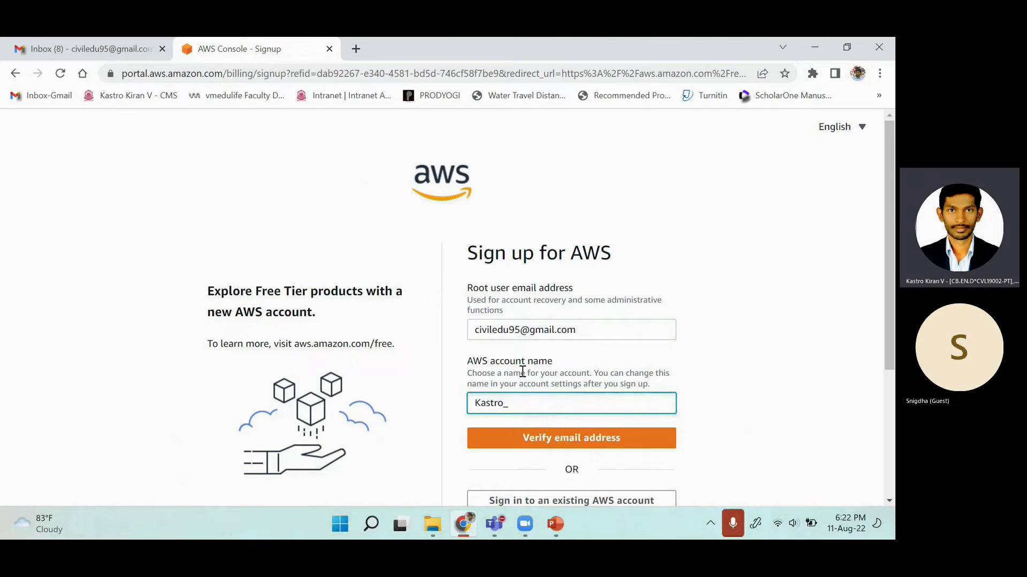
type("CIVIL Edu")
left_click_drag(557, 403, 476, 412)
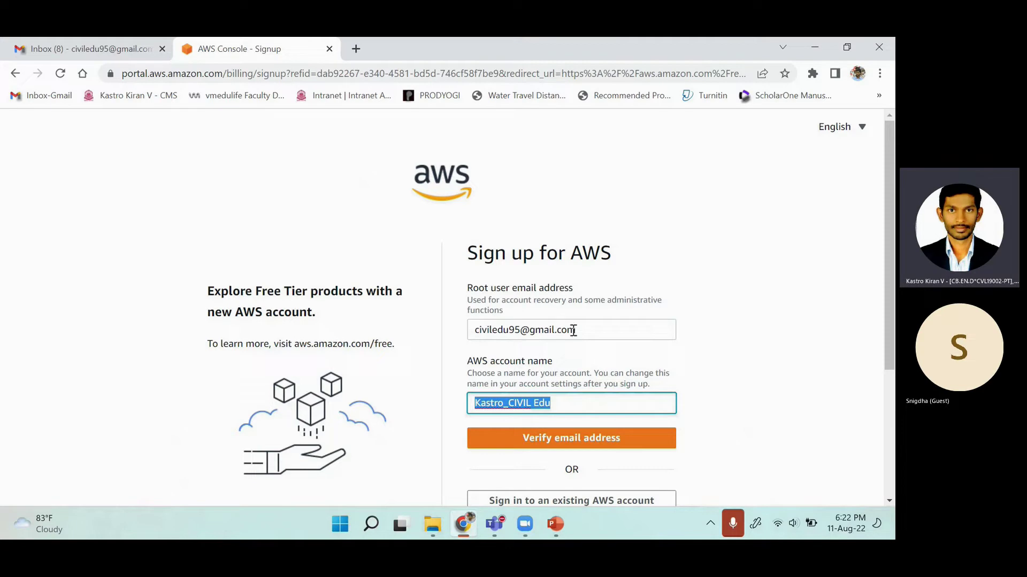
left_click(799, 344)
scroll(720, 355, "down", 1)
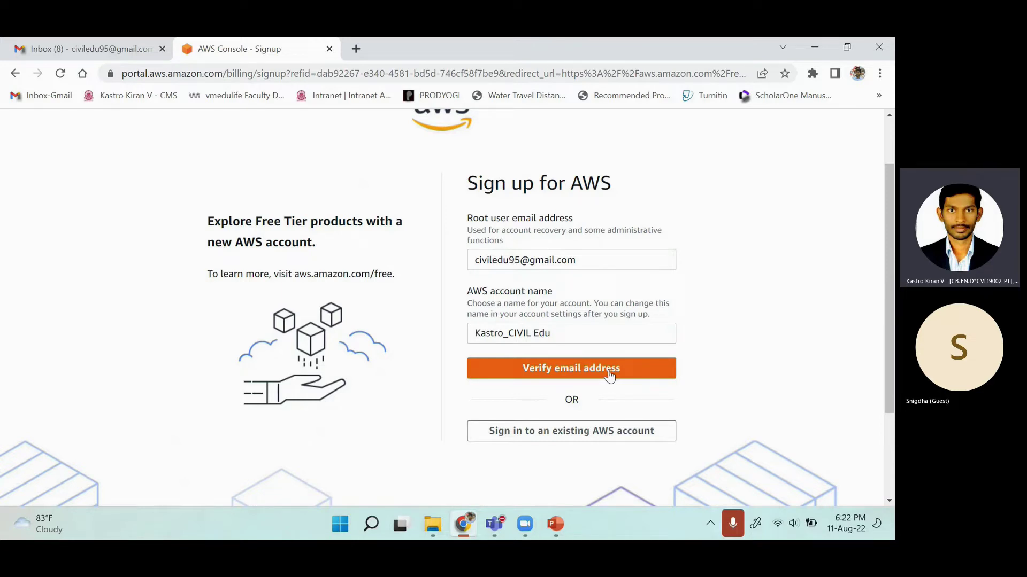
left_click(608, 371)
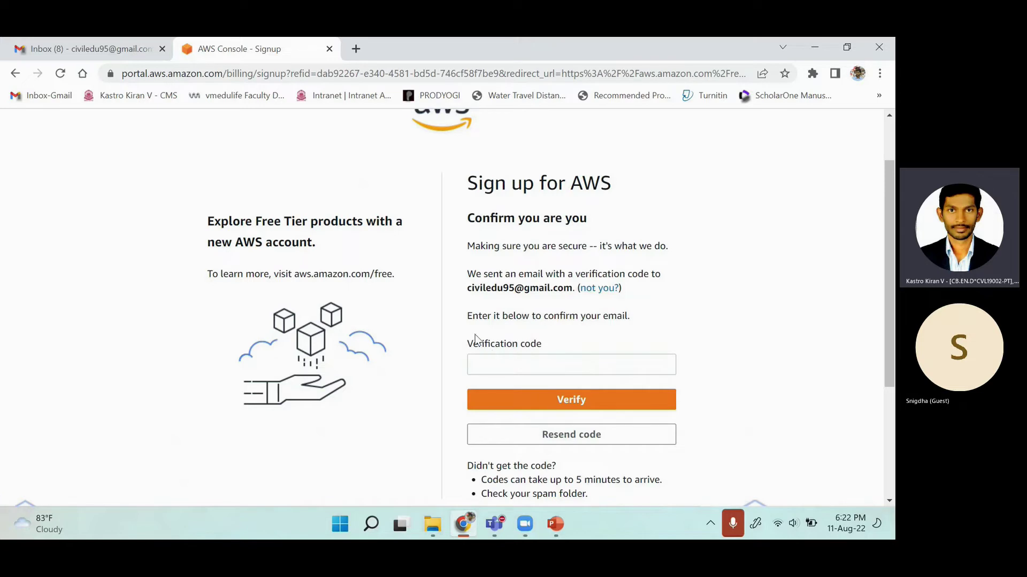
- Focus the Verification code field, then go to the Gmail inbox and refresh it
left_click_drag(468, 345, 542, 346)
left_click_drag(468, 292, 572, 290)
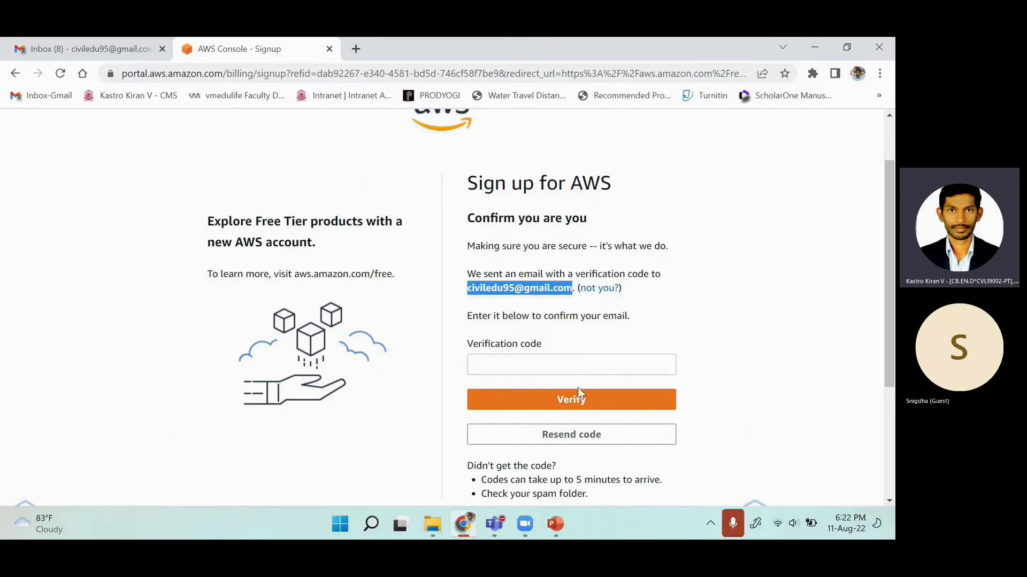
left_click(560, 363)
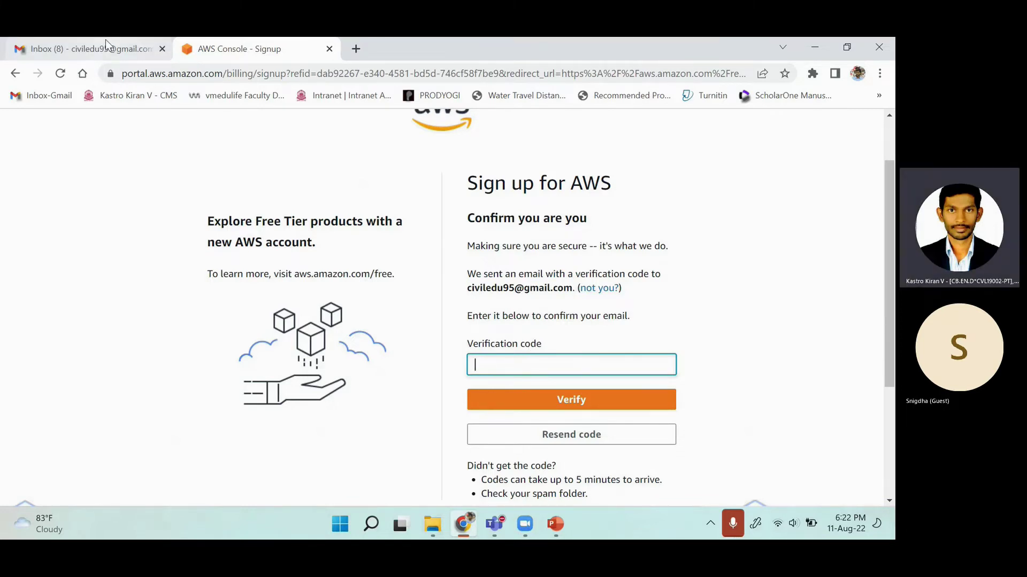
left_click(105, 40)
left_click(239, 172)
- Open the AWS Email Verification message and select its verification code
left_click(411, 245)
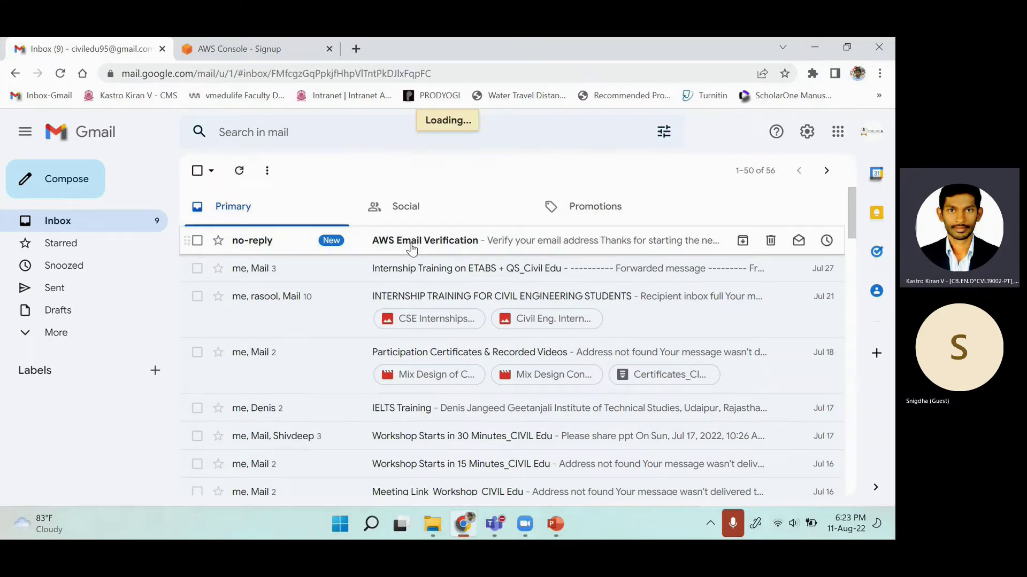
scroll(483, 380, "down", 4)
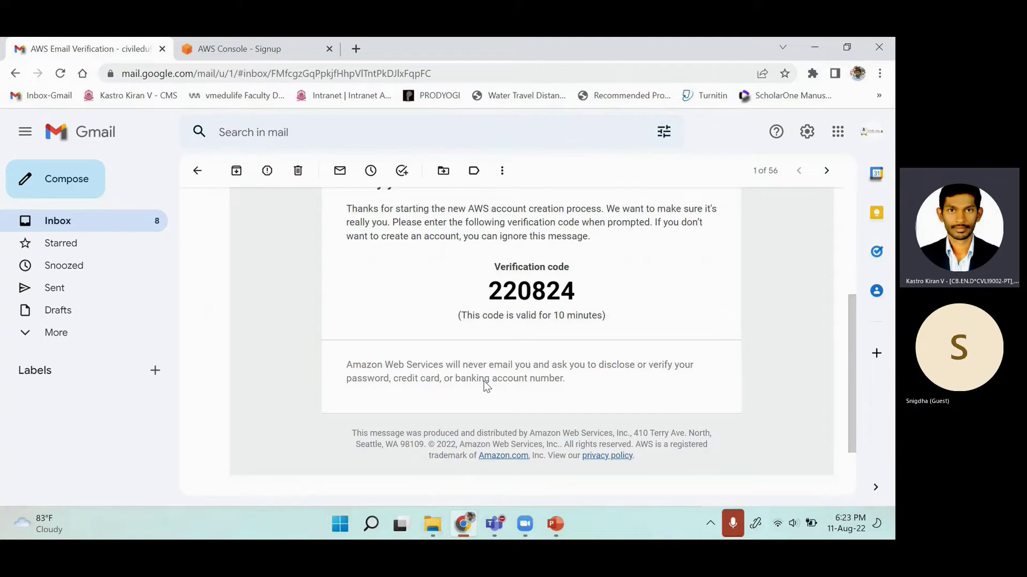
left_click_drag(485, 291, 614, 302)
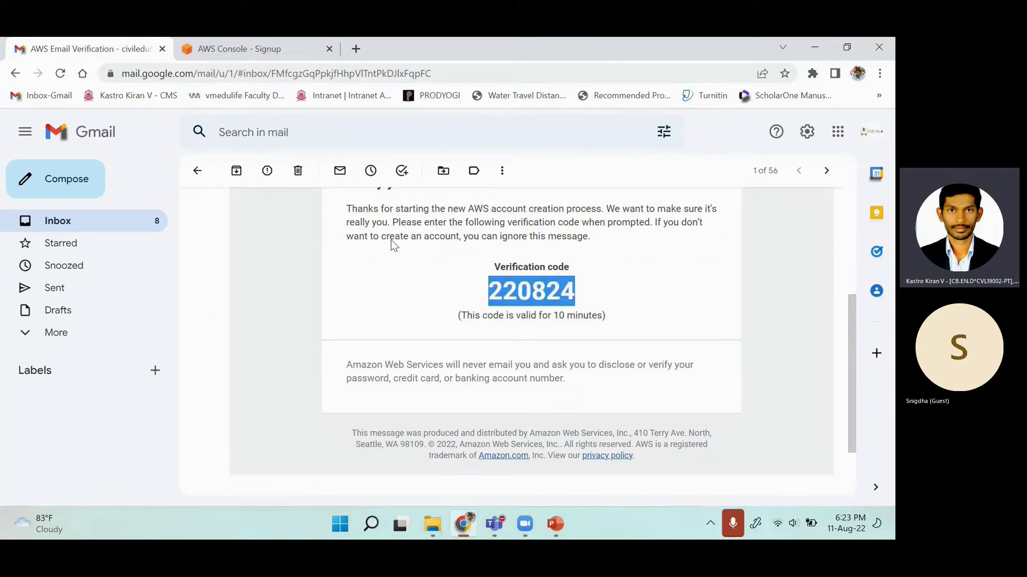
- Paste the copied code into the AWS sign-up Verification code field and verify
left_click(230, 44)
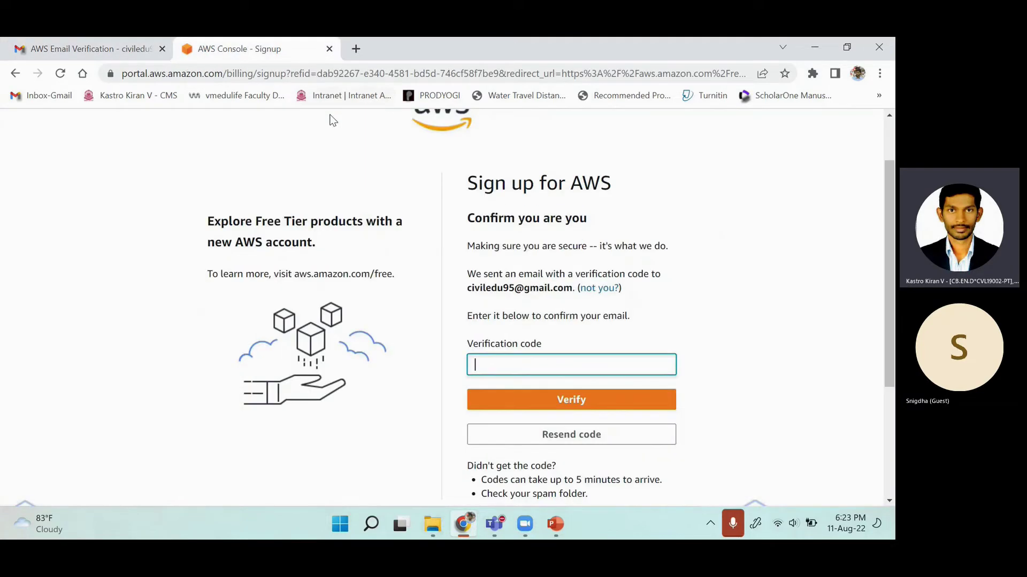
key("ctrl+v")
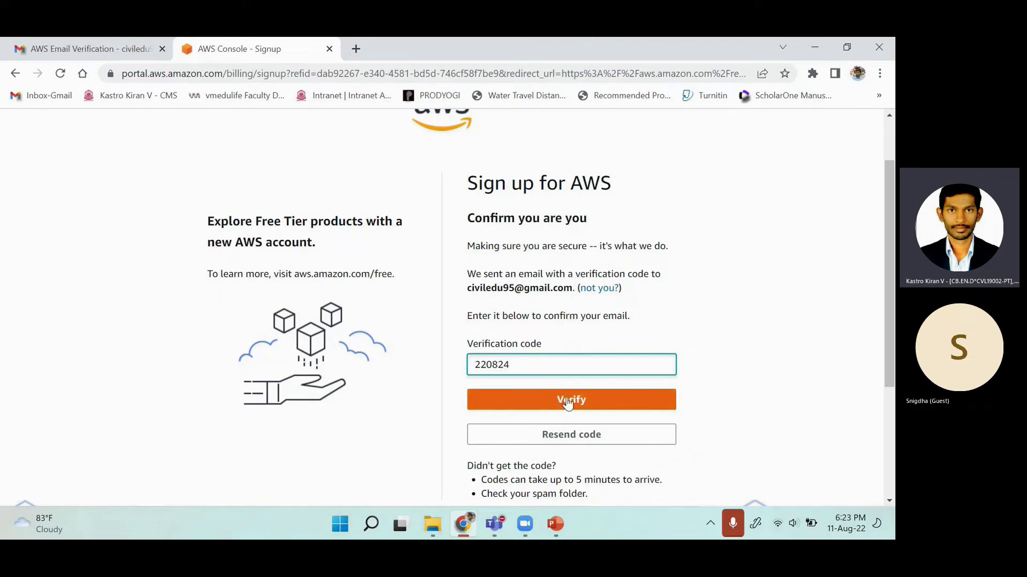
left_click(574, 402)
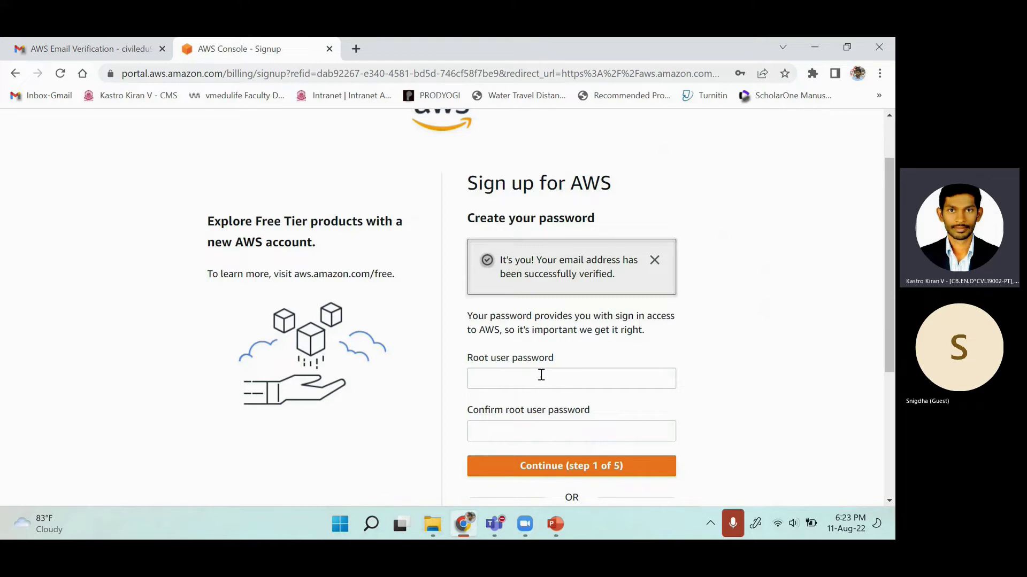
- Type the root user password, then begin typing it into Confirm root user password
left_click_drag(467, 359, 510, 361)
left_click(544, 381)
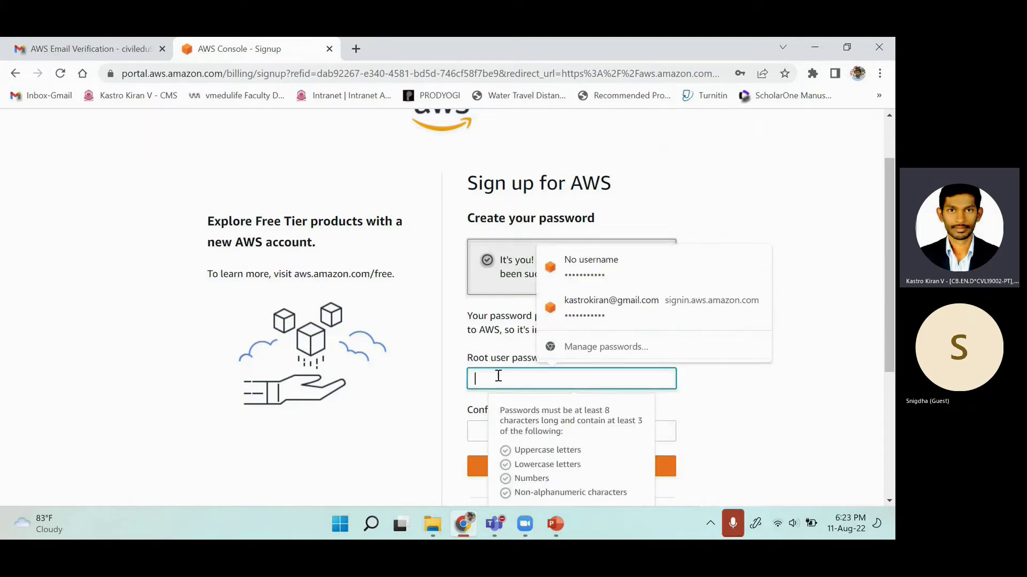
scroll(502, 374, "down", 1)
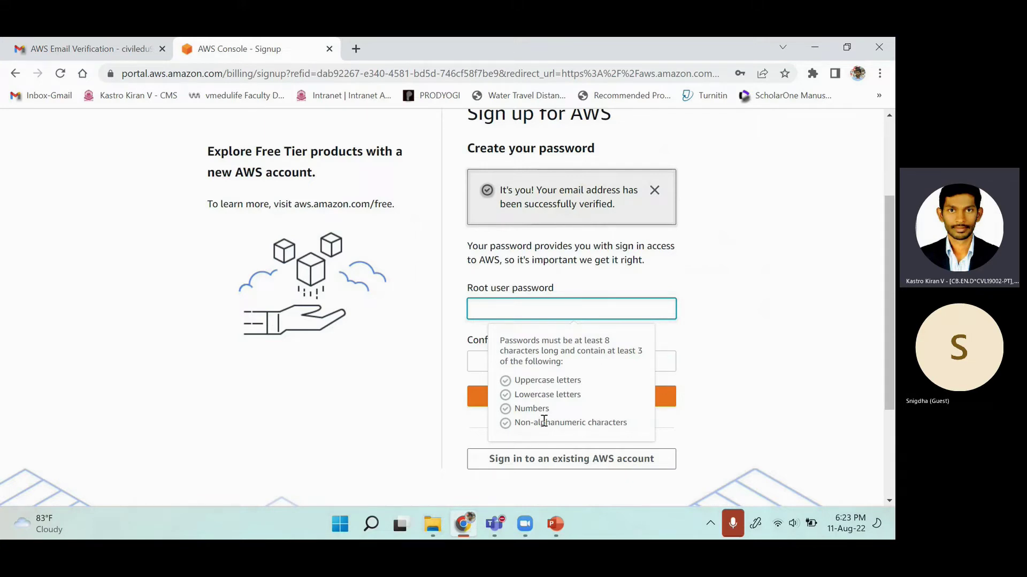
left_click(511, 316)
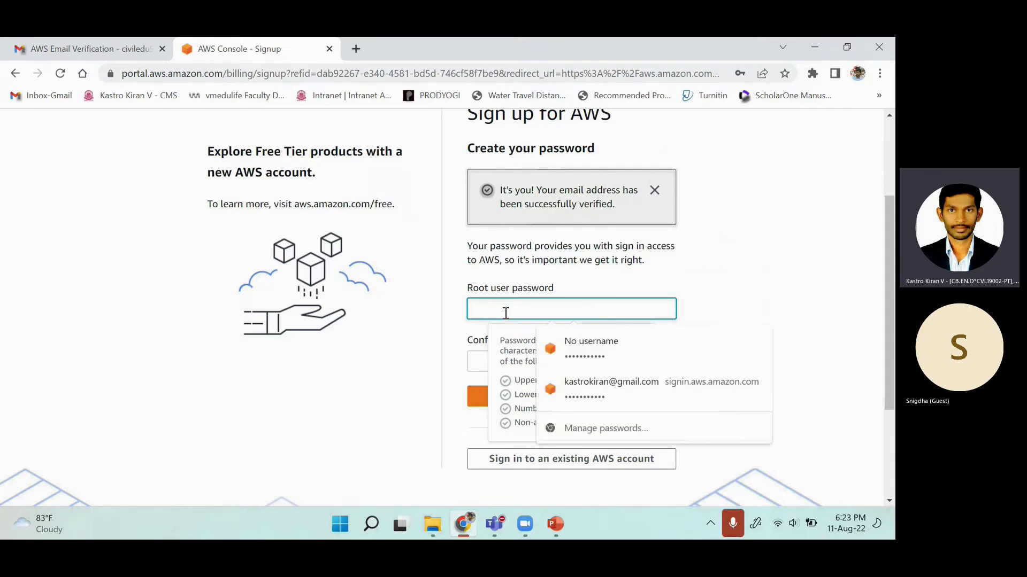
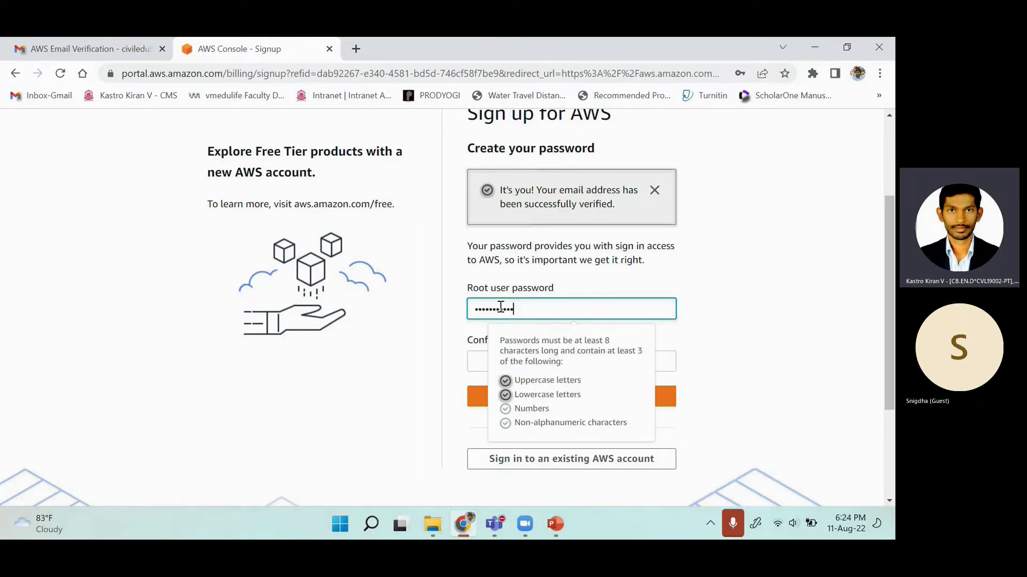
left_click(475, 360)
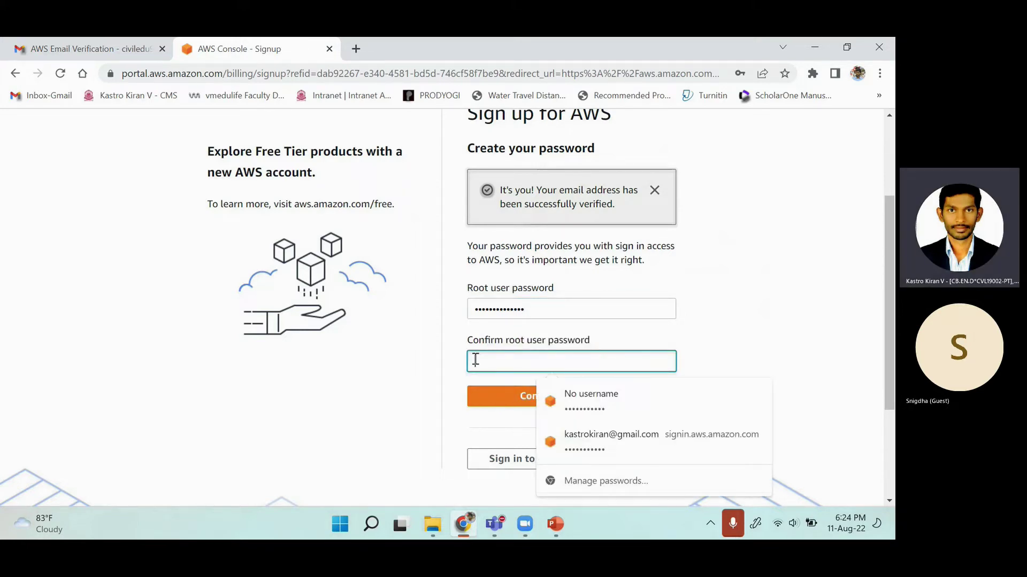
type("••••••••")
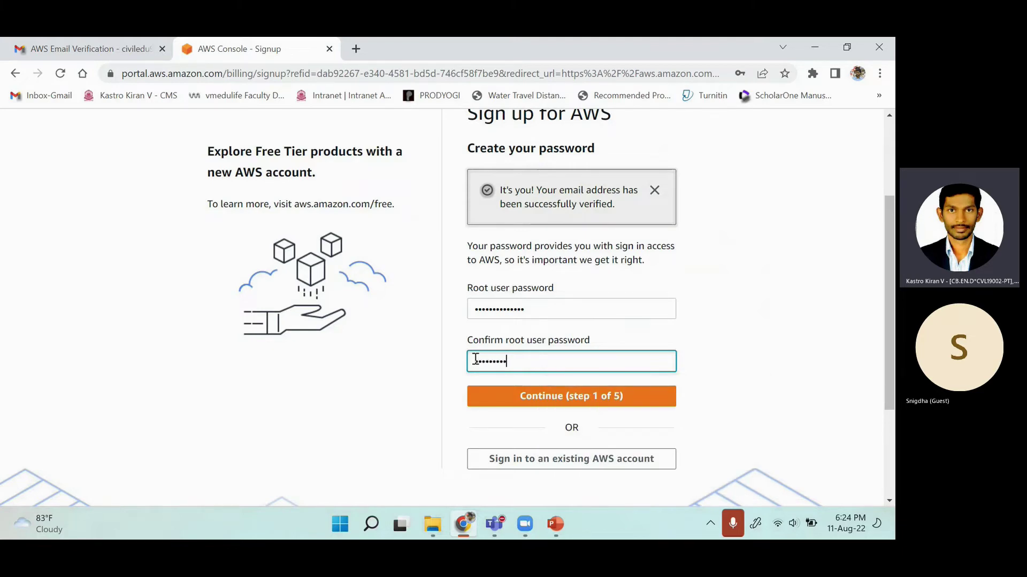
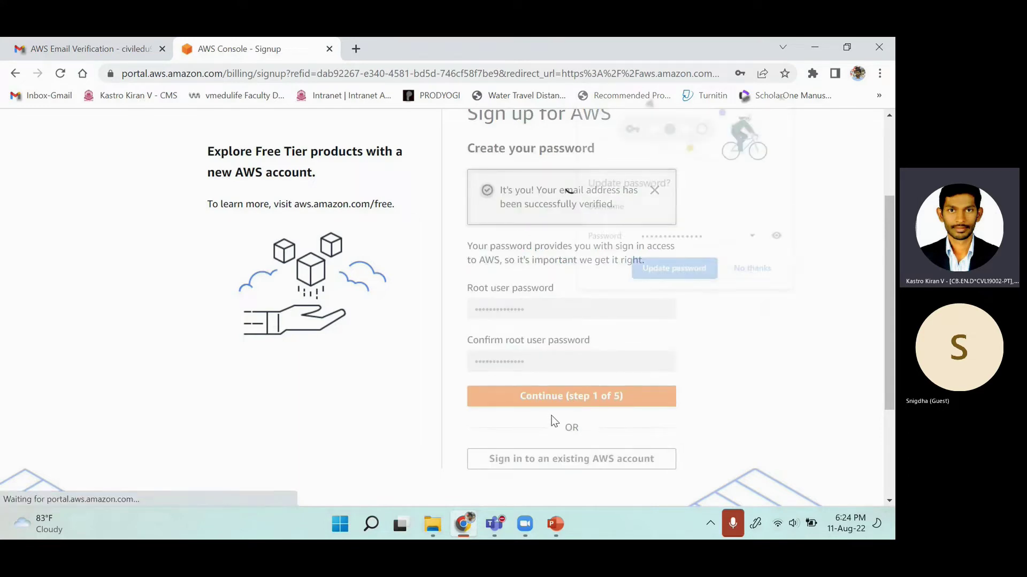
- Decline saving the password and highlight the Free Tier offers heading and intro sentence
left_click(780, 273)
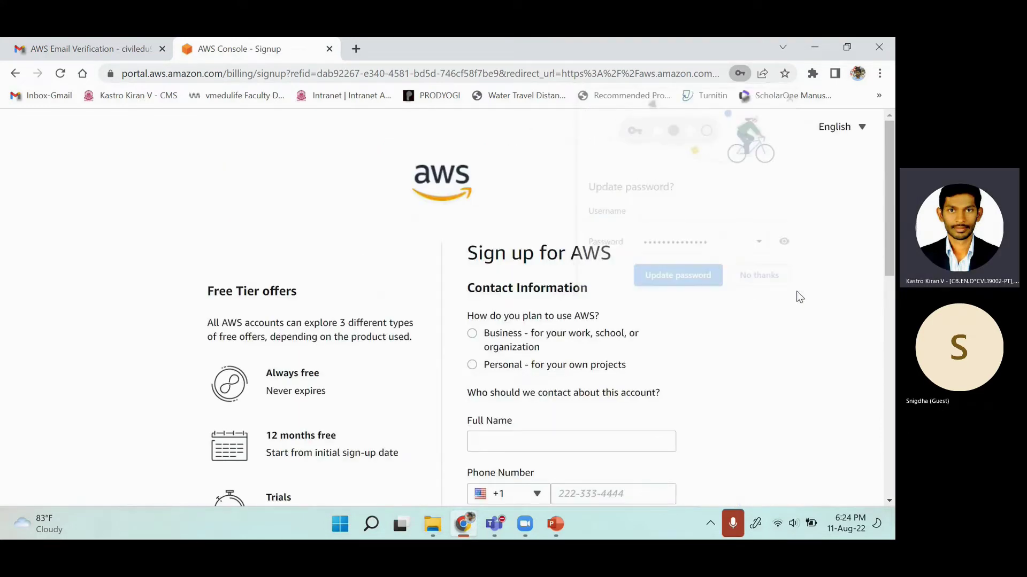
scroll(564, 357, "down", 1)
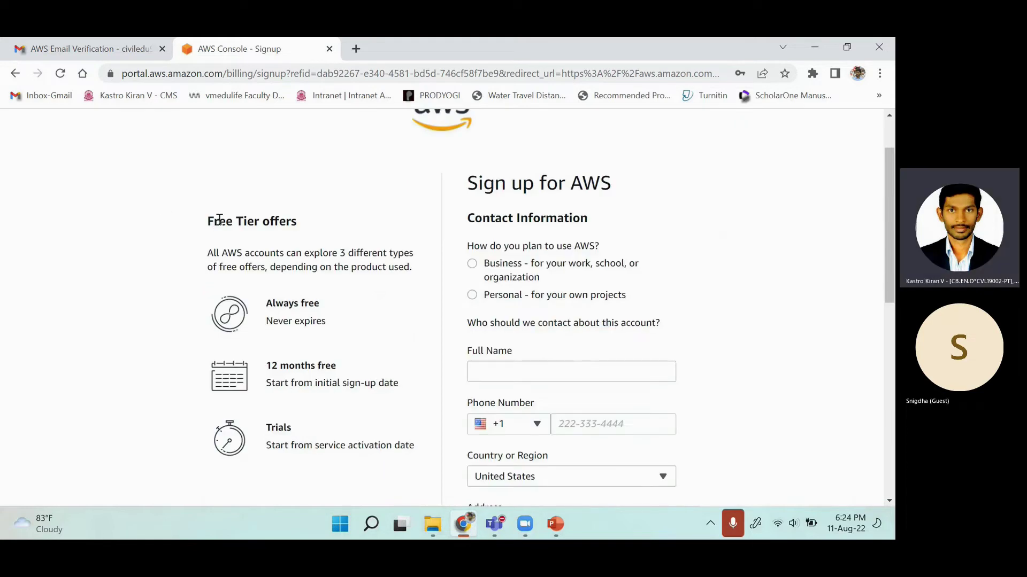
left_click_drag(207, 221, 297, 222)
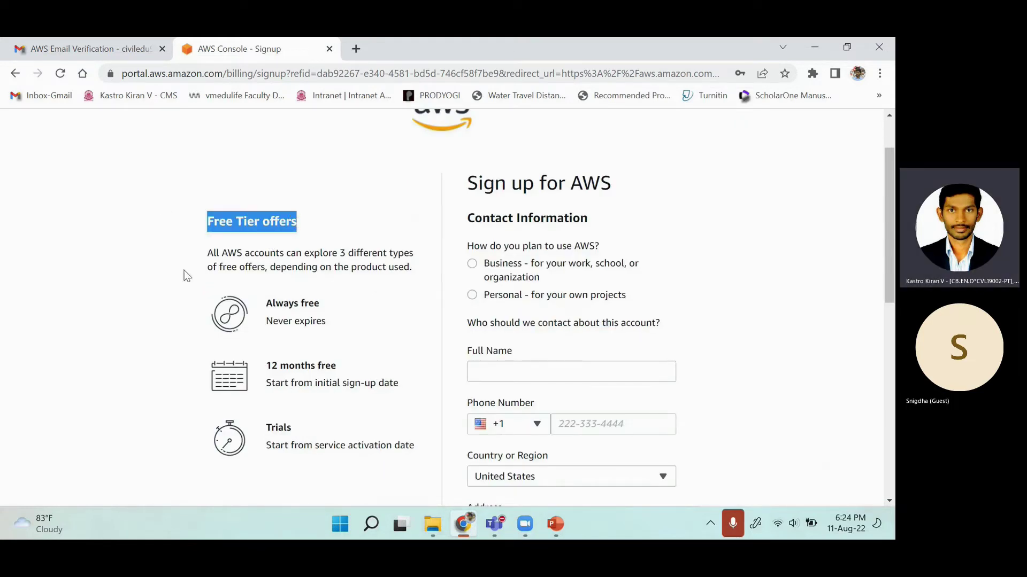
left_click_drag(208, 253, 410, 268)
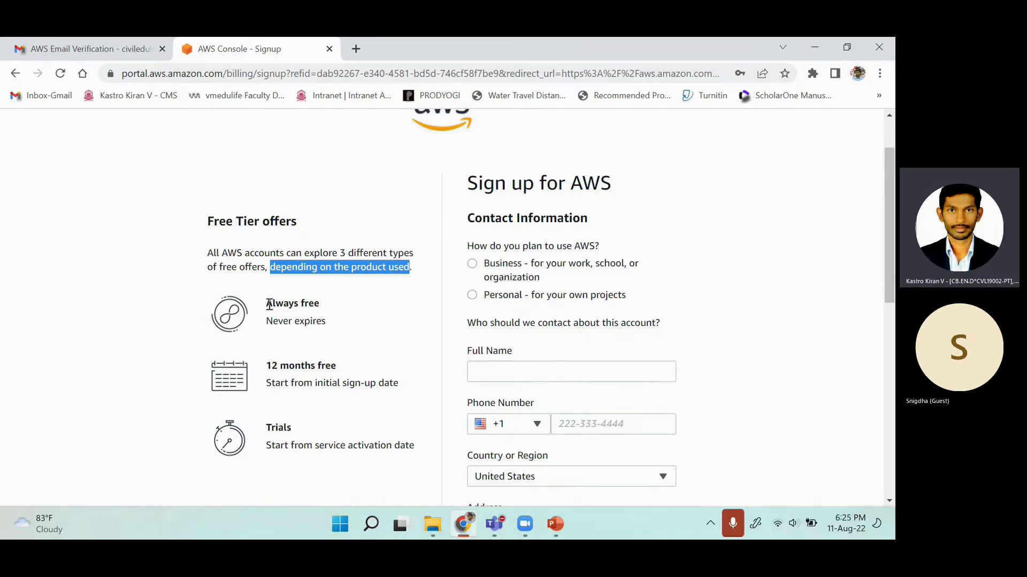
- Highlight the Always free, 12 months free and Trials offer descriptions
left_click_drag(268, 304, 326, 301)
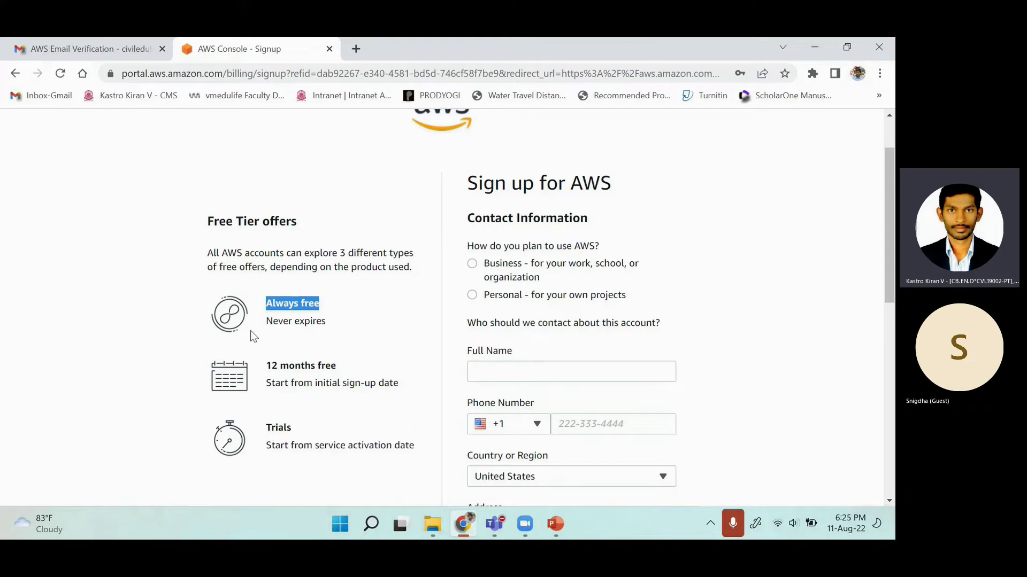
left_click(269, 323)
left_click_drag(268, 324, 331, 326)
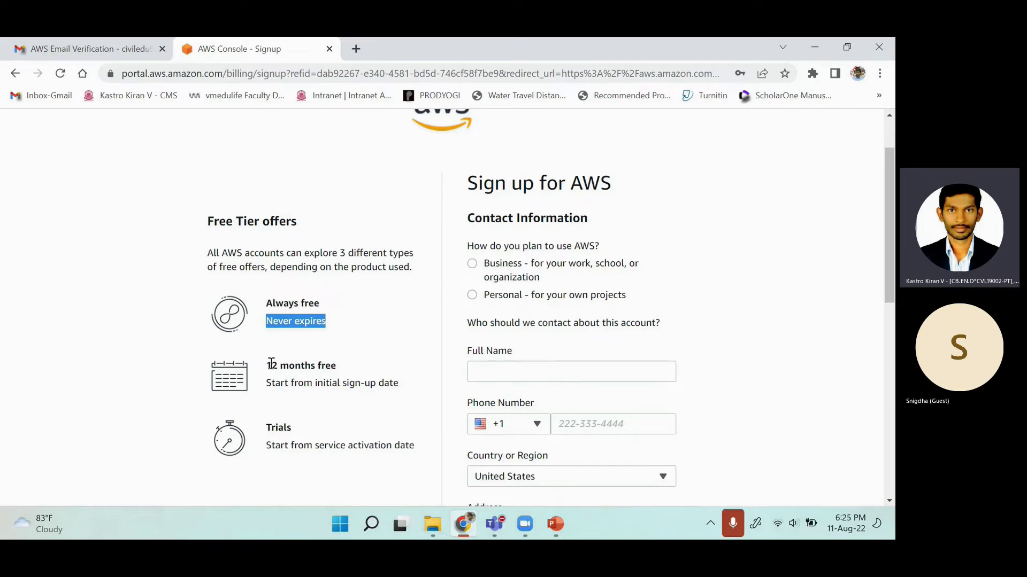
left_click_drag(270, 365, 336, 368)
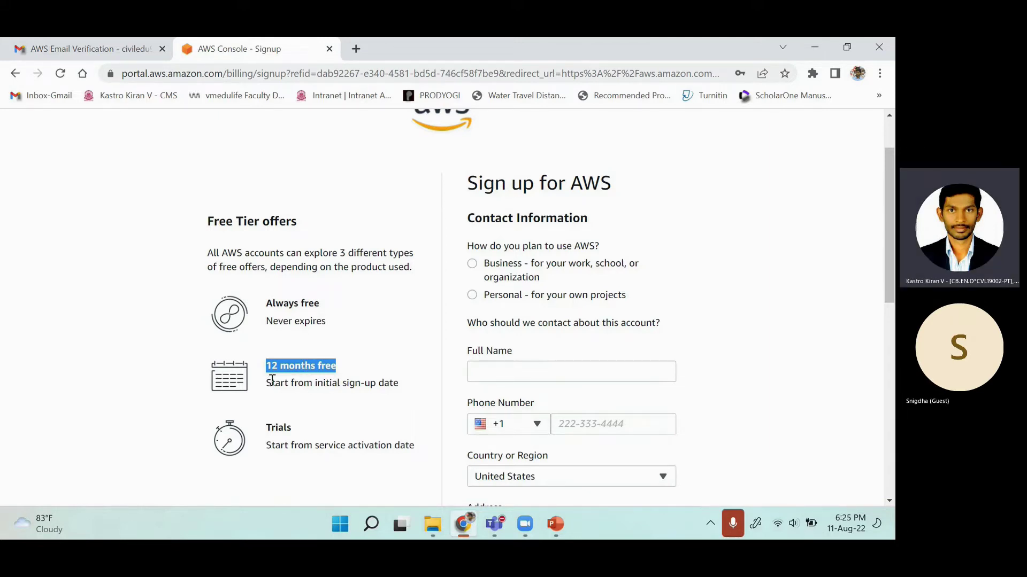
left_click_drag(266, 384, 385, 385)
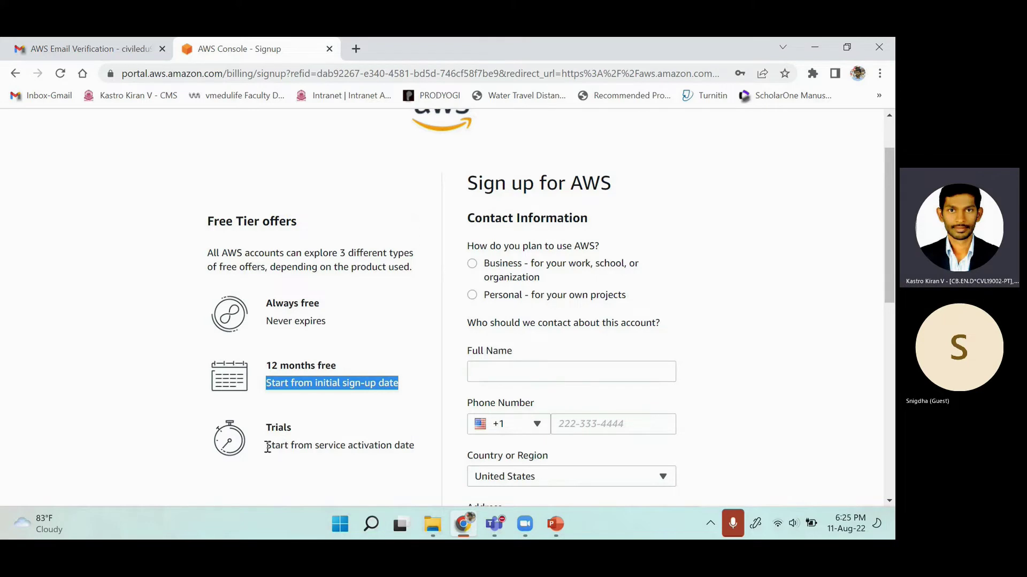
left_click_drag(266, 447, 408, 446)
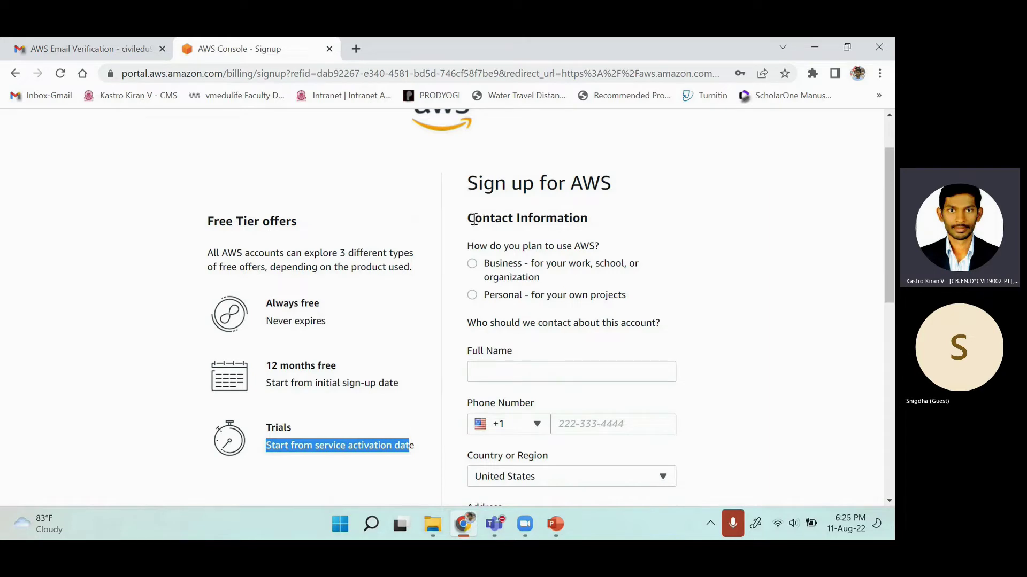
- Highlight the Contact Information heading and the question about how AWS will be used
left_click_drag(470, 214, 586, 218)
left_click(586, 217)
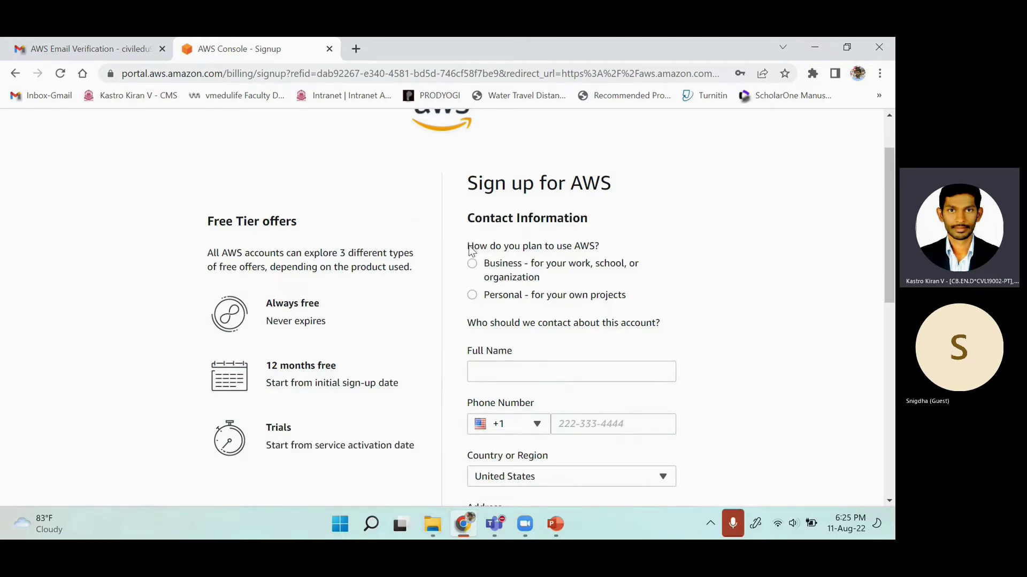
left_click_drag(468, 246, 597, 248)
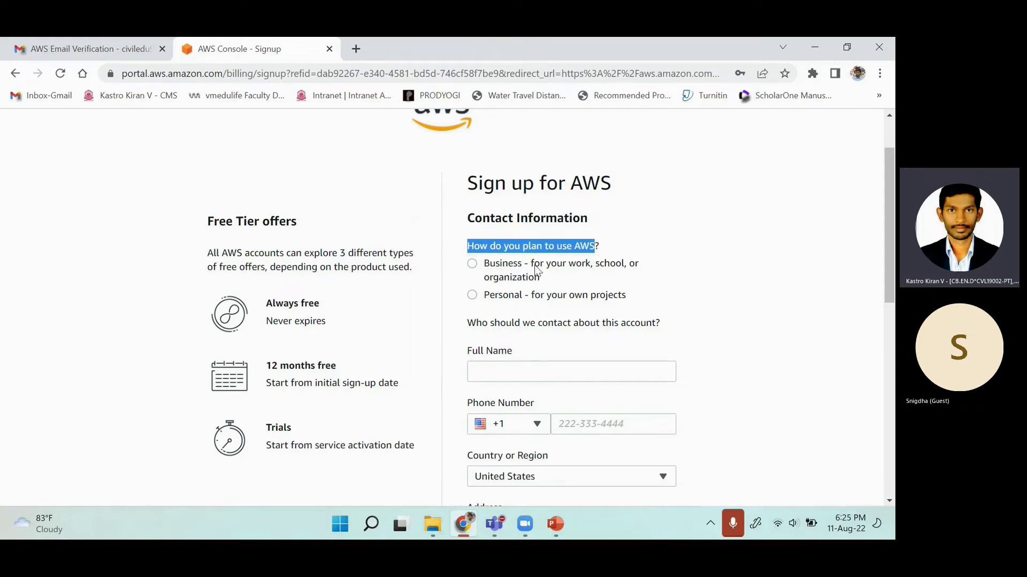
- Choose Personal use and enter the contact's full name
left_click(474, 264)
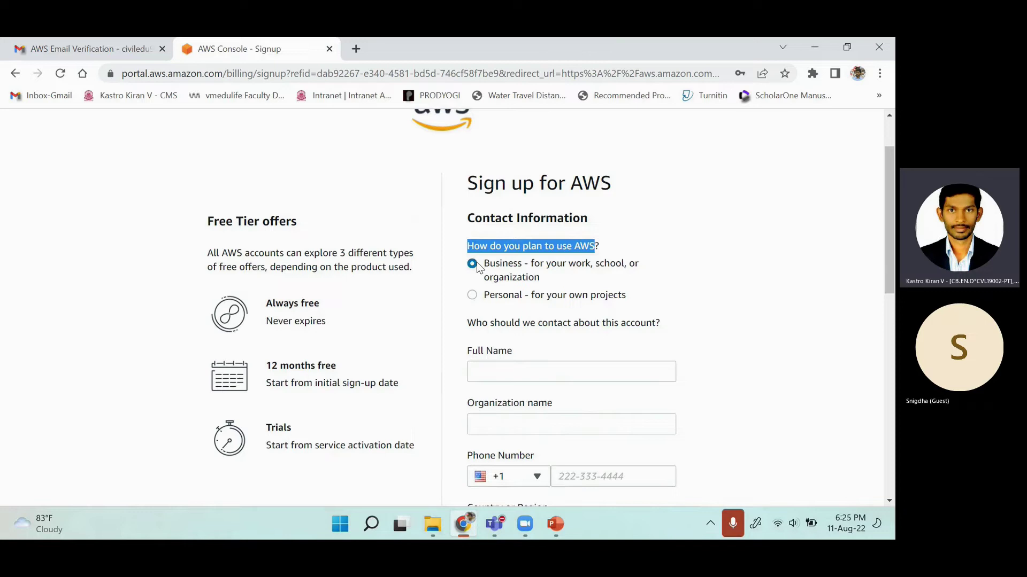
left_click(472, 296)
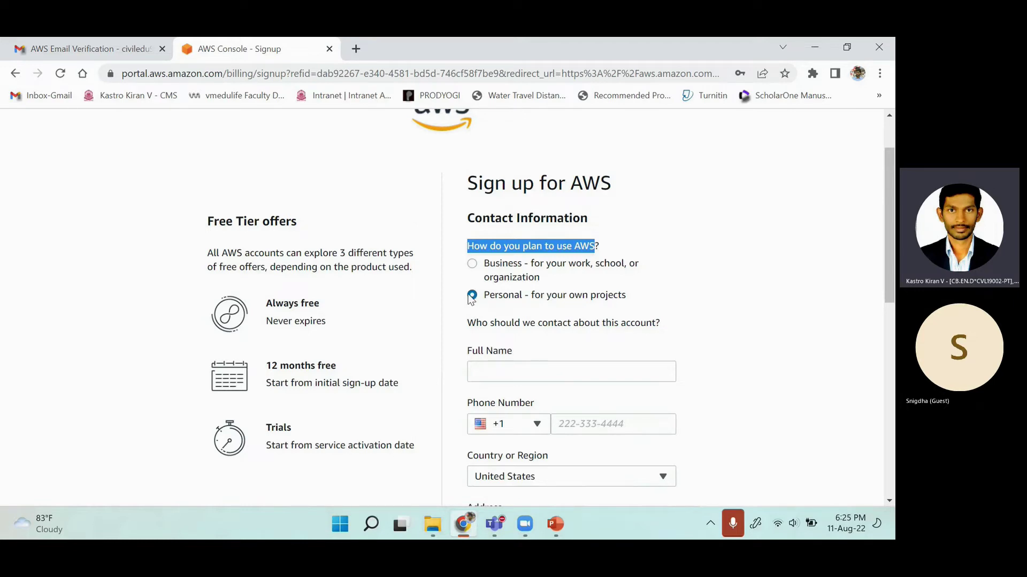
left_click(548, 371)
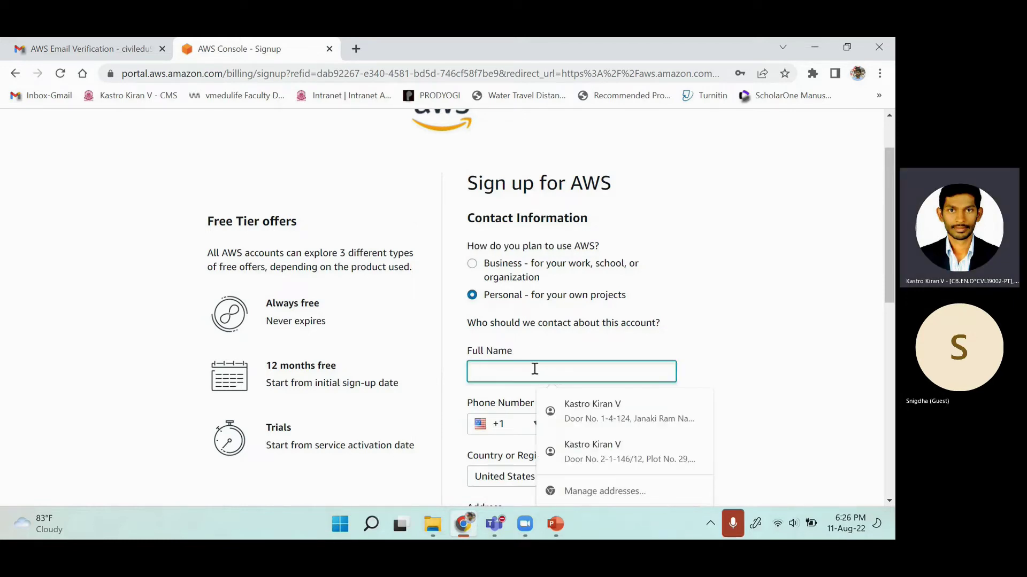
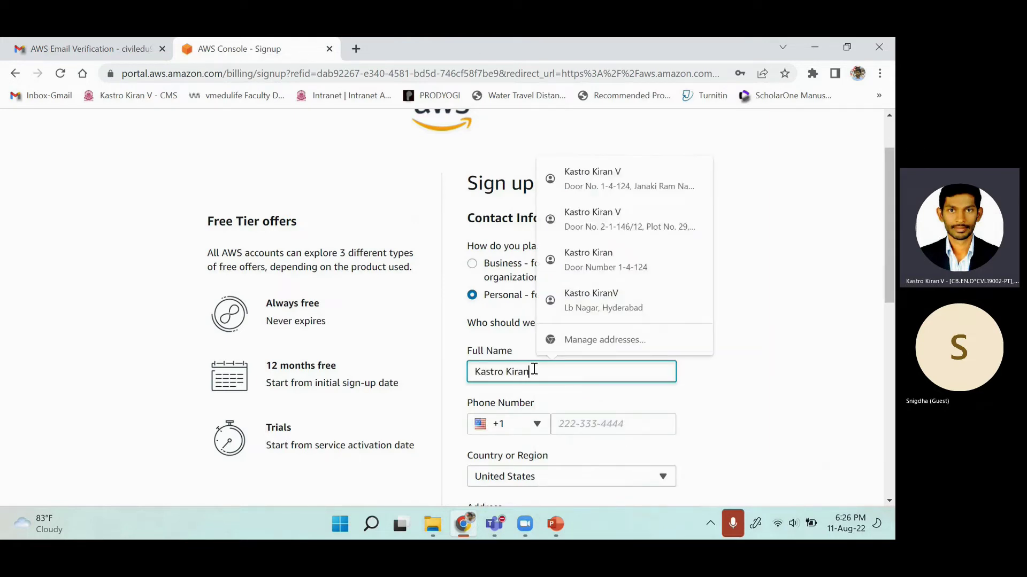
- Set the phone code to India (+91) and enter the contact's phone number
left_click(516, 428)
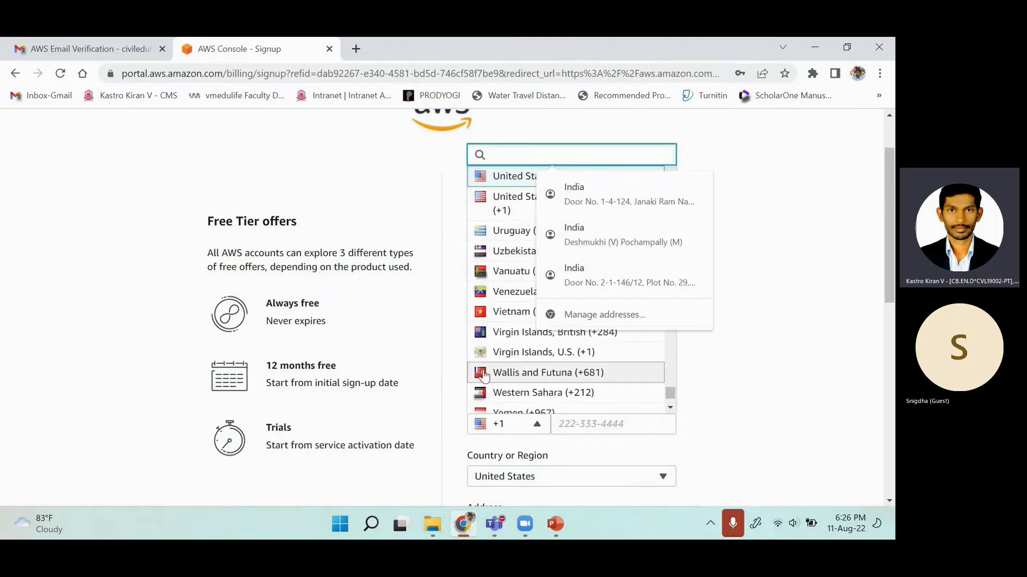
type("india")
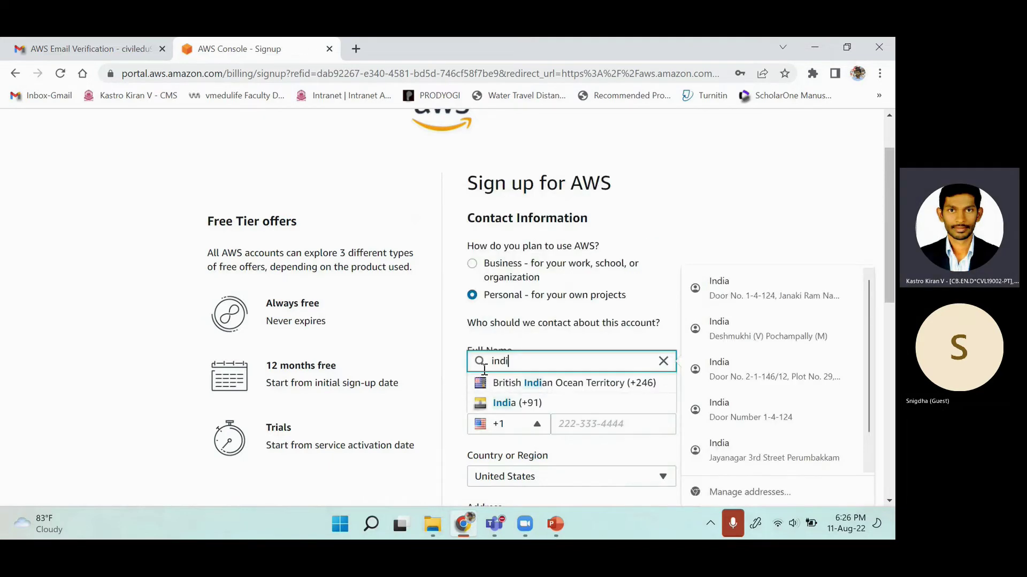
left_click(500, 402)
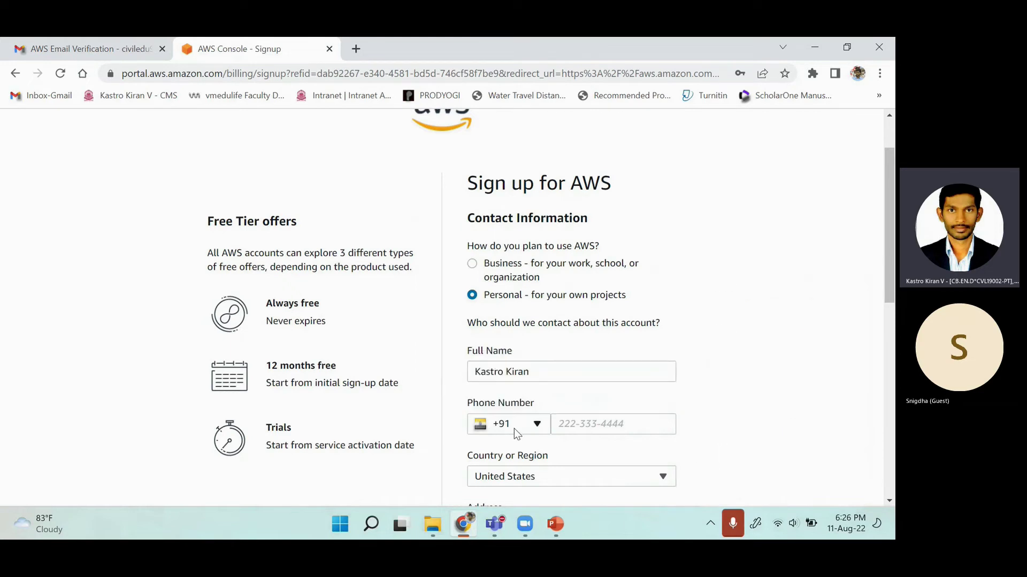
left_click(614, 423)
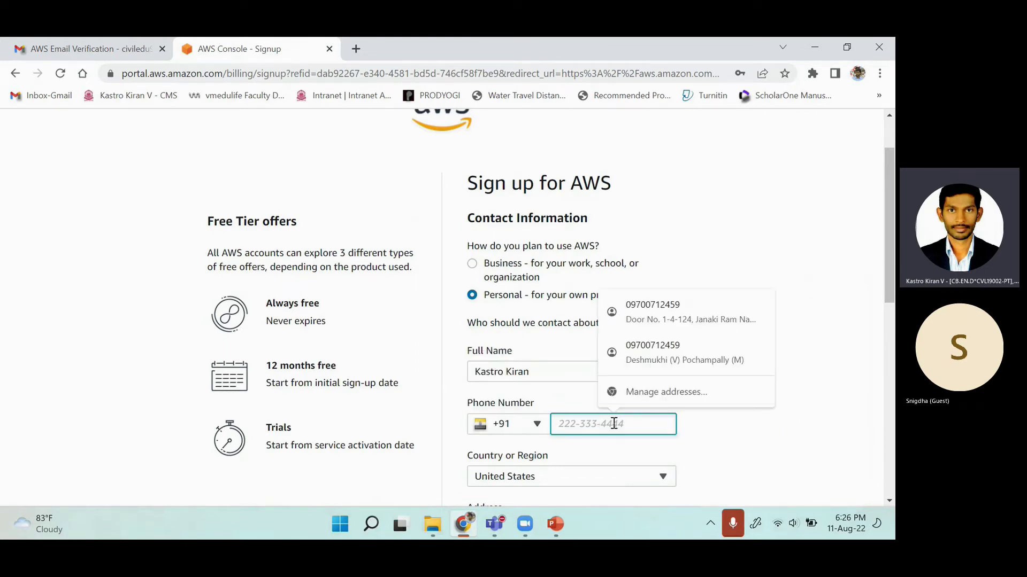
left_click(837, 429)
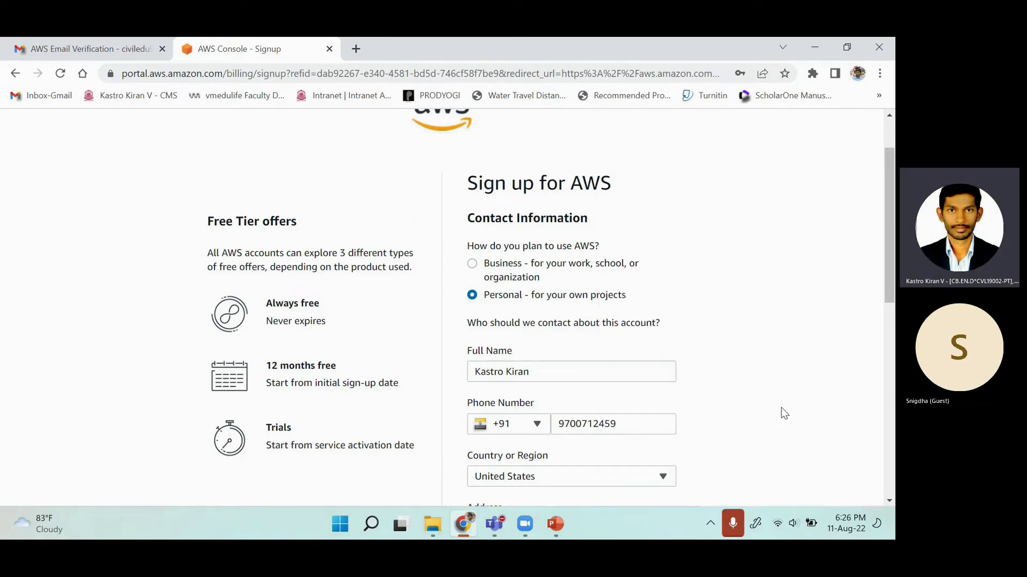
- Set Country or Region to India
scroll(783, 412, "down", 1)
scroll(784, 412, "down", 1)
left_click(582, 337)
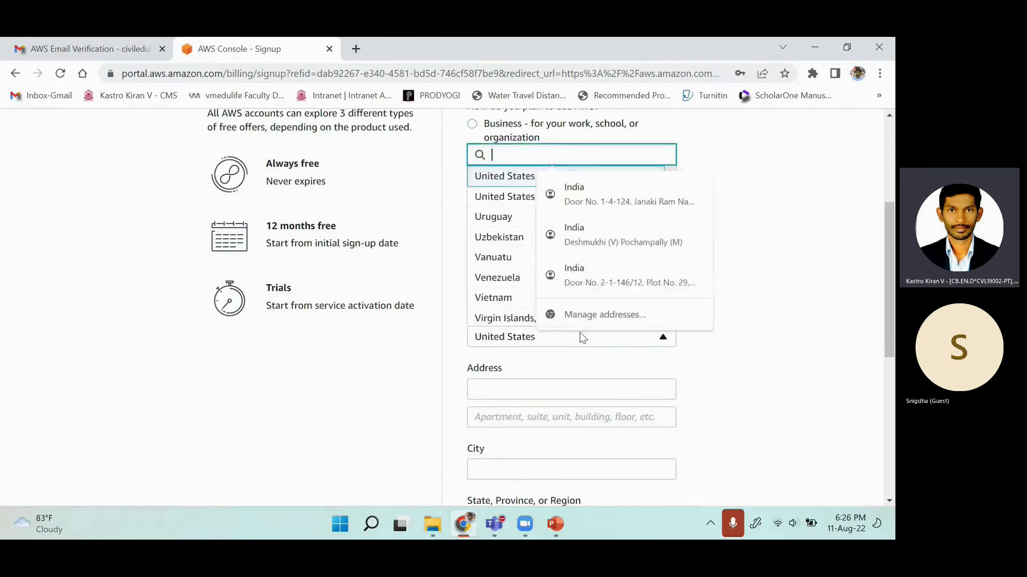
type("india")
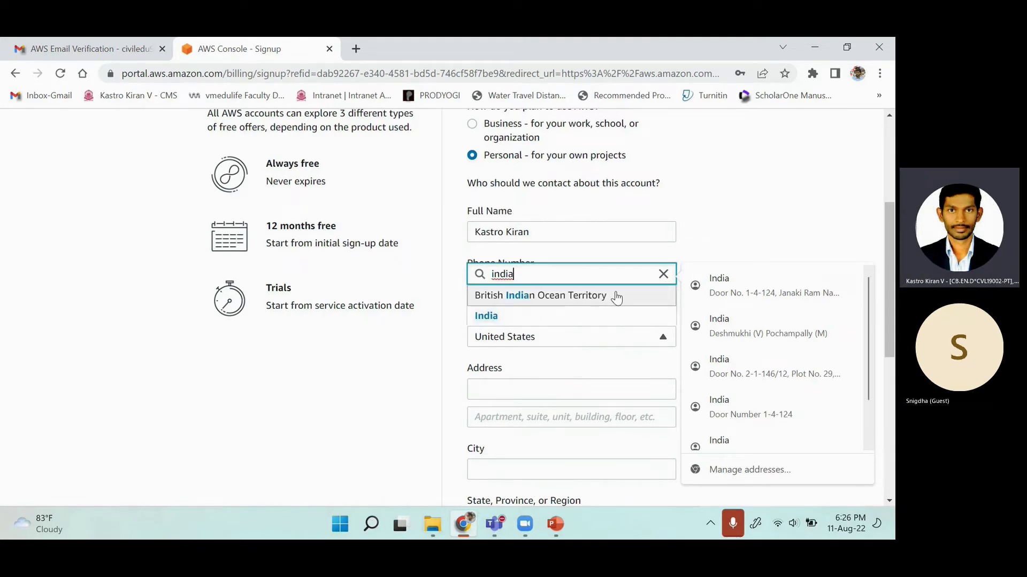
left_click(492, 319)
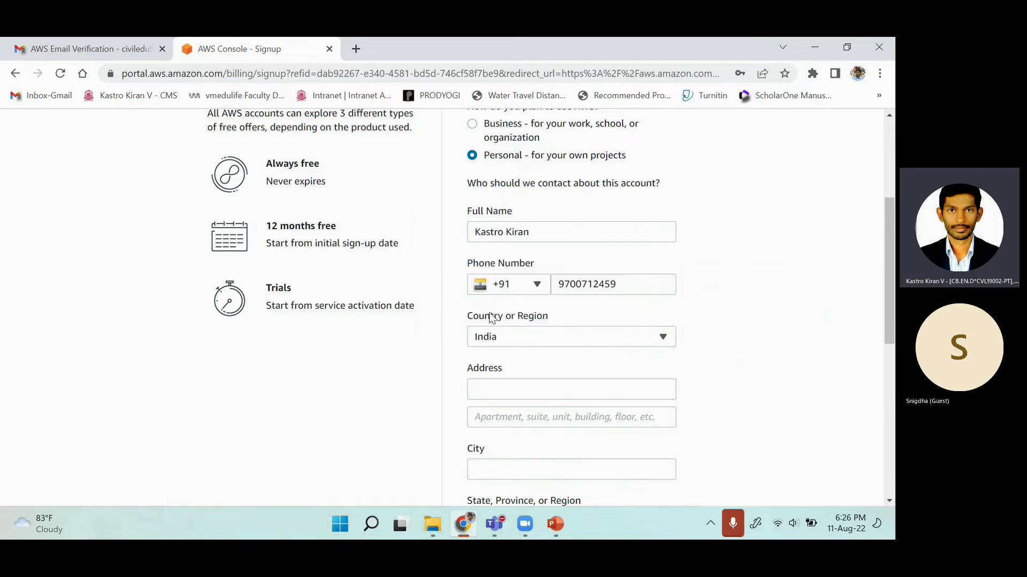
scroll(507, 320, "down", 1)
left_click(524, 315)
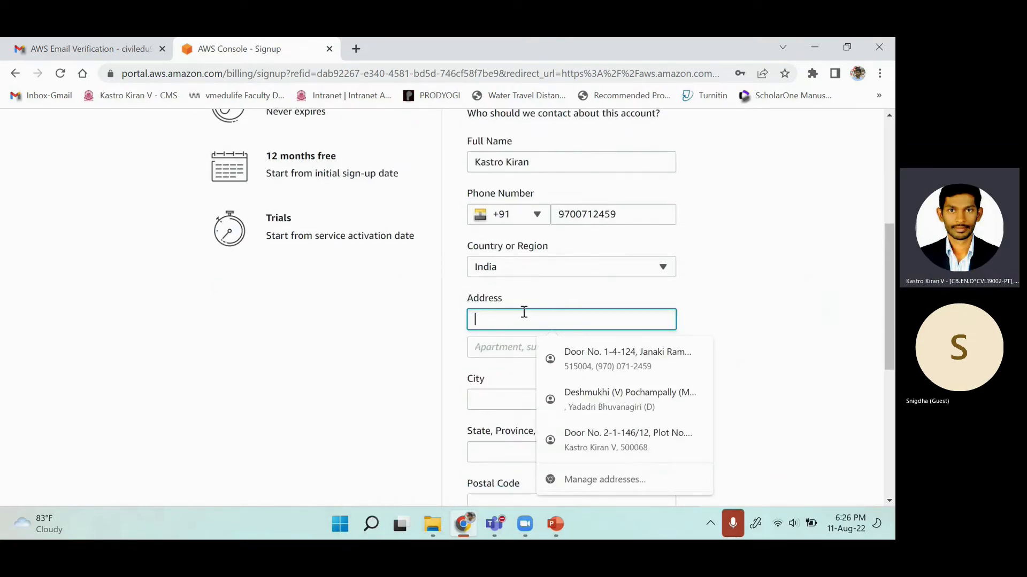
- Enter the contact's street address and city
type("LB Nagara")
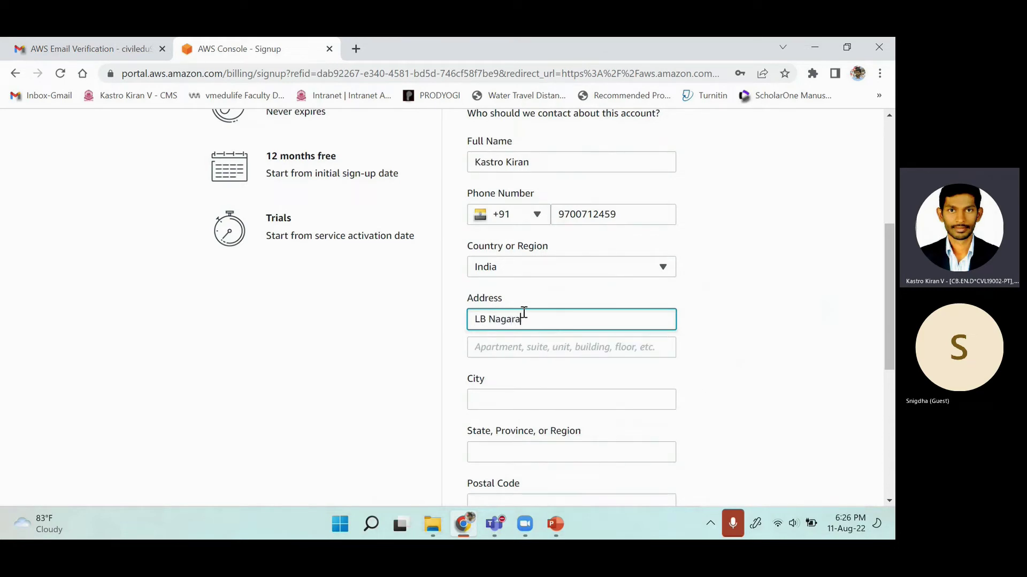
key("BackSpace")
left_click(490, 397)
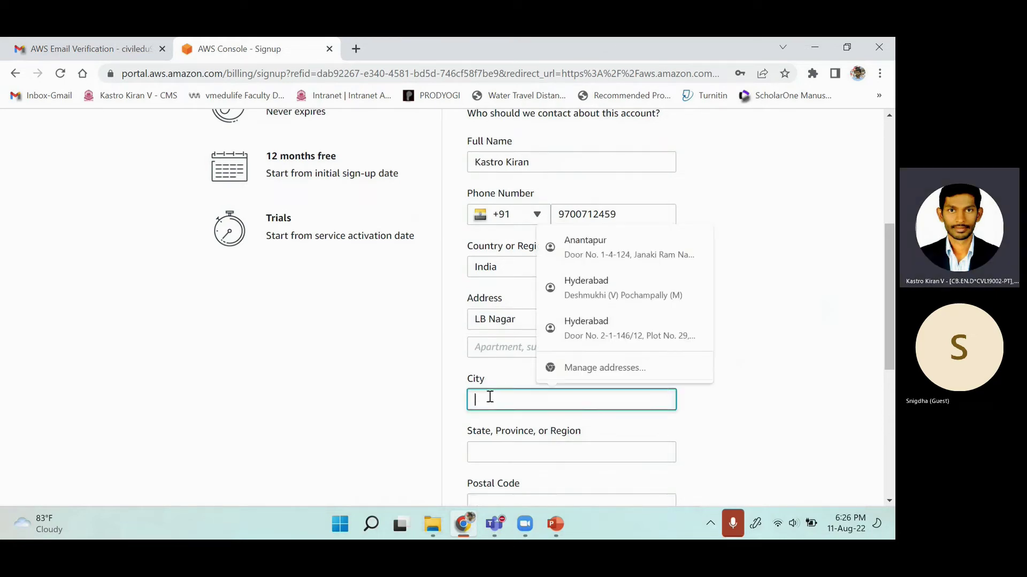
type("Hydera")
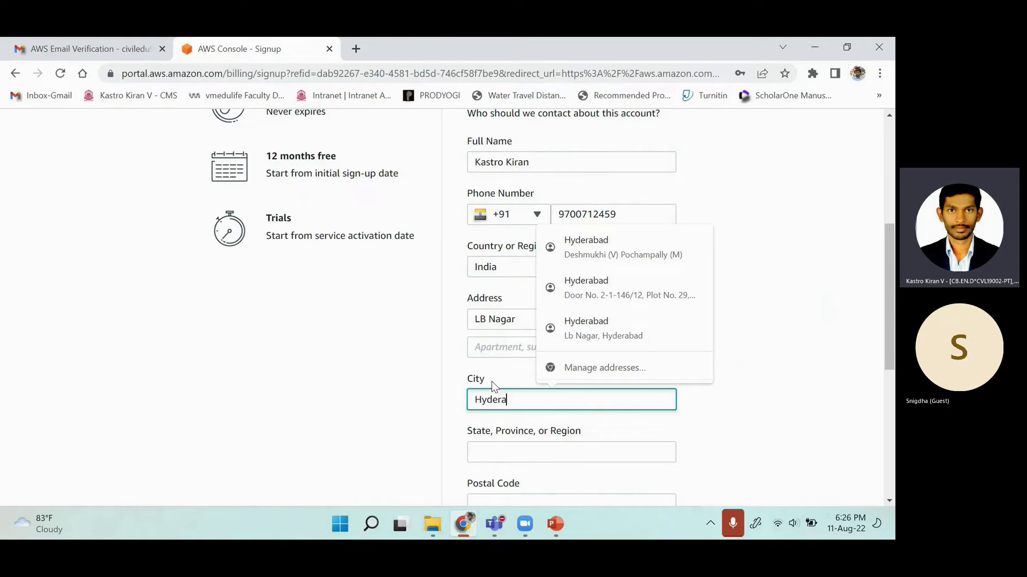
type("bad")
- Fill in the contact's state and postal code
scroll(497, 406, "down", 1)
left_click(488, 376)
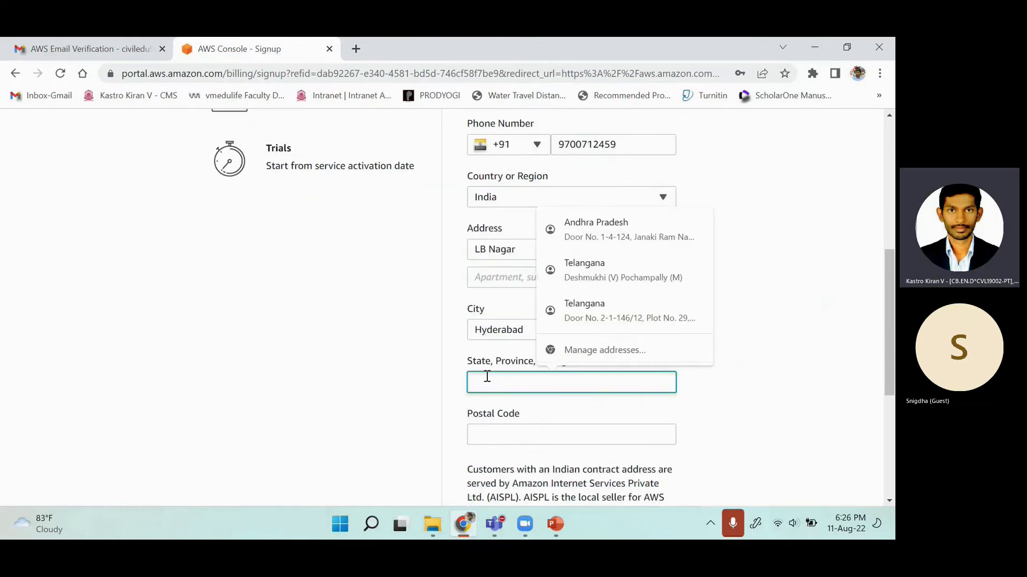
type("Telangana")
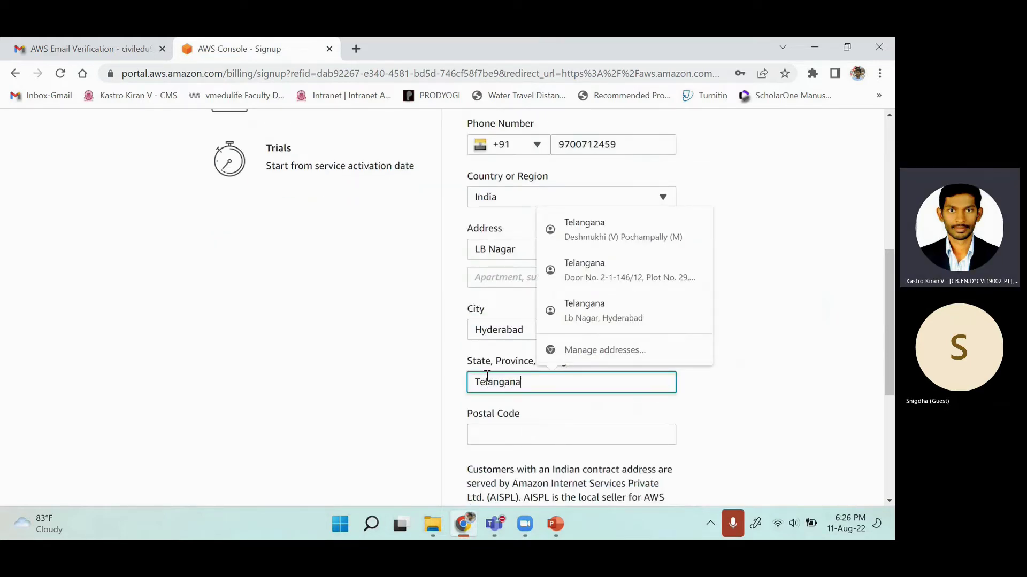
left_click(512, 437)
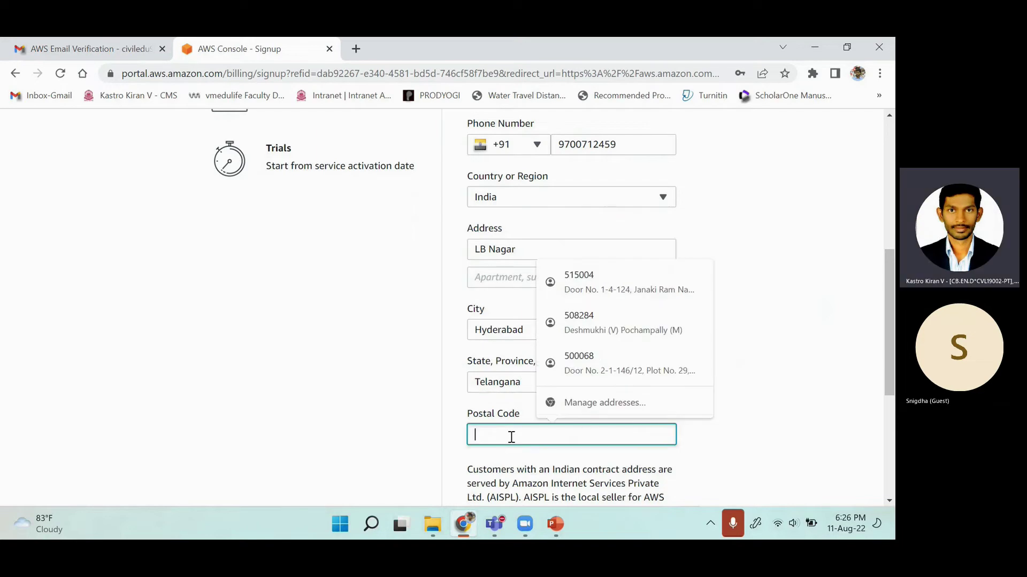
type("50074")
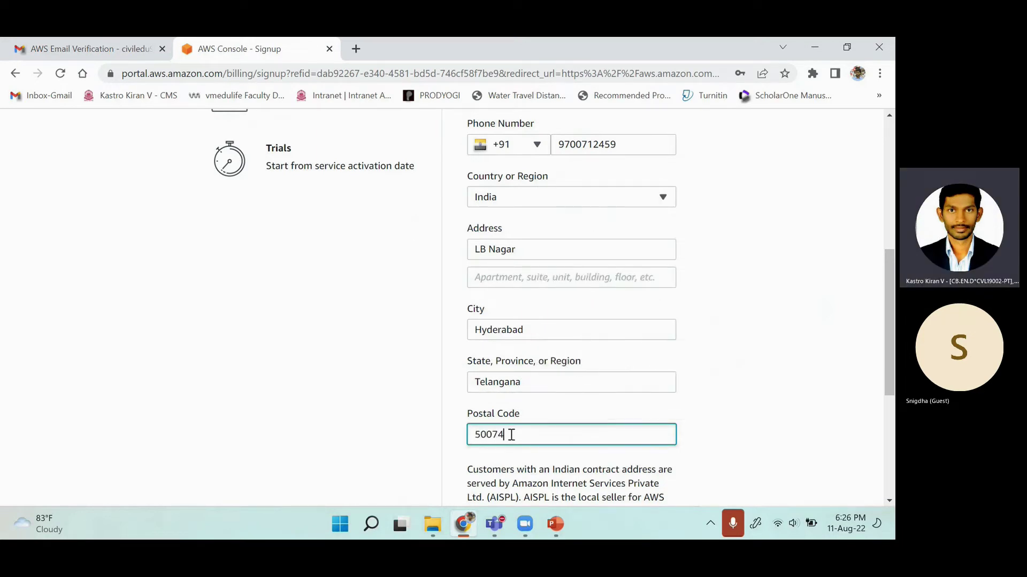
scroll(525, 427, "down", 1)
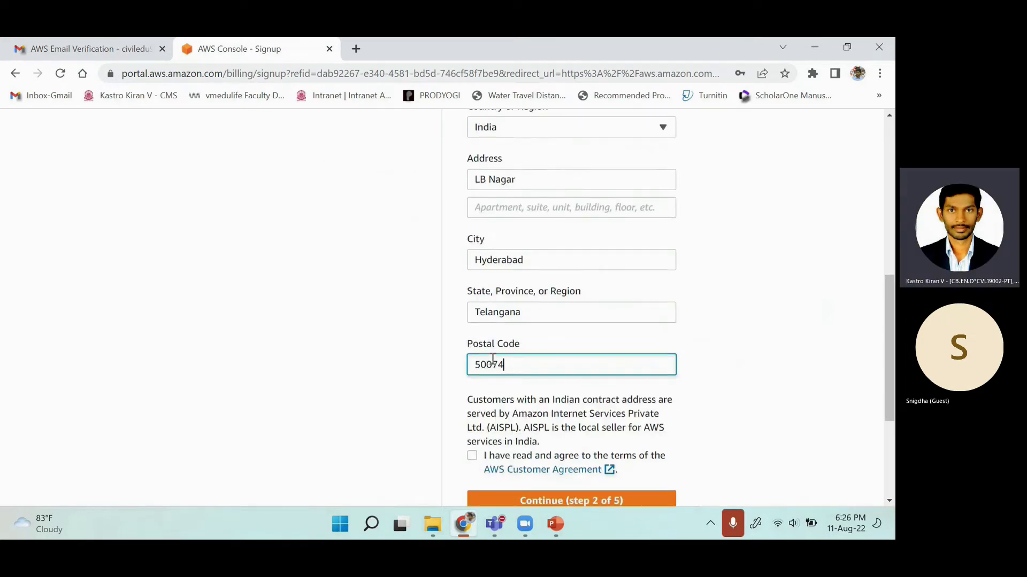
scroll(527, 239, "up", 1)
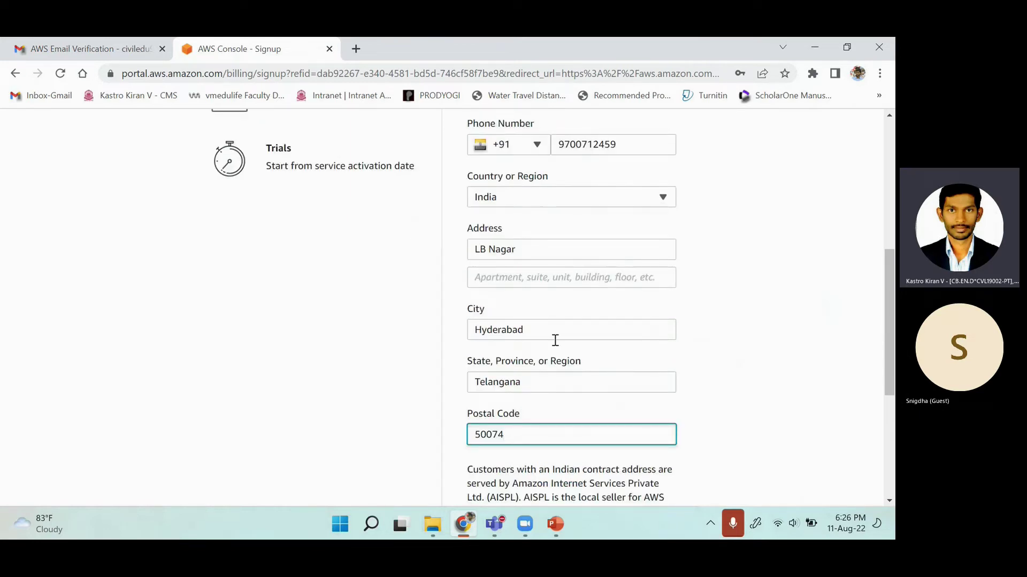
scroll(554, 341, "down", 3)
- Accept the AWS Customer Agreement and continue past the contact information step
left_click(474, 316)
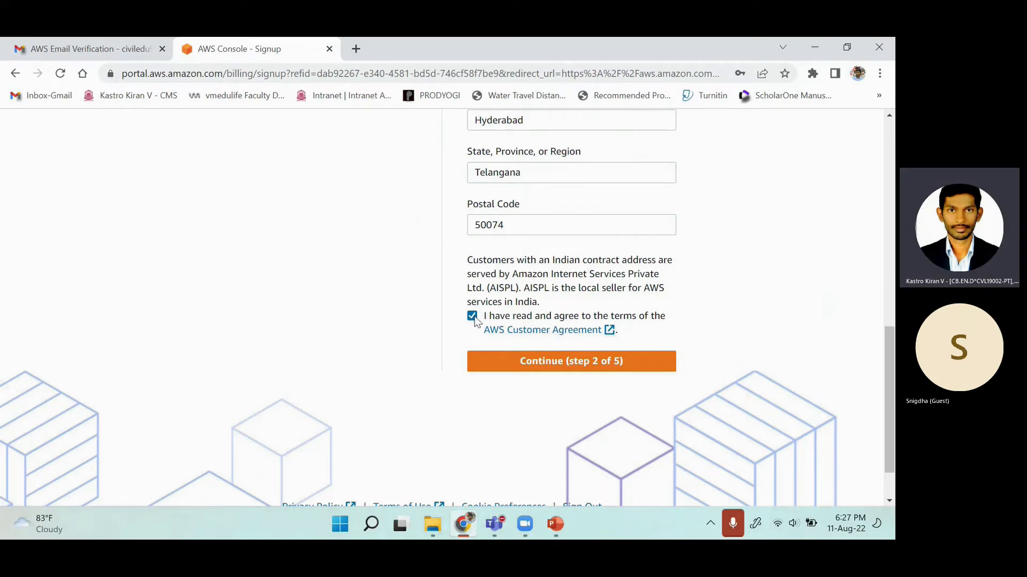
left_click(578, 363)
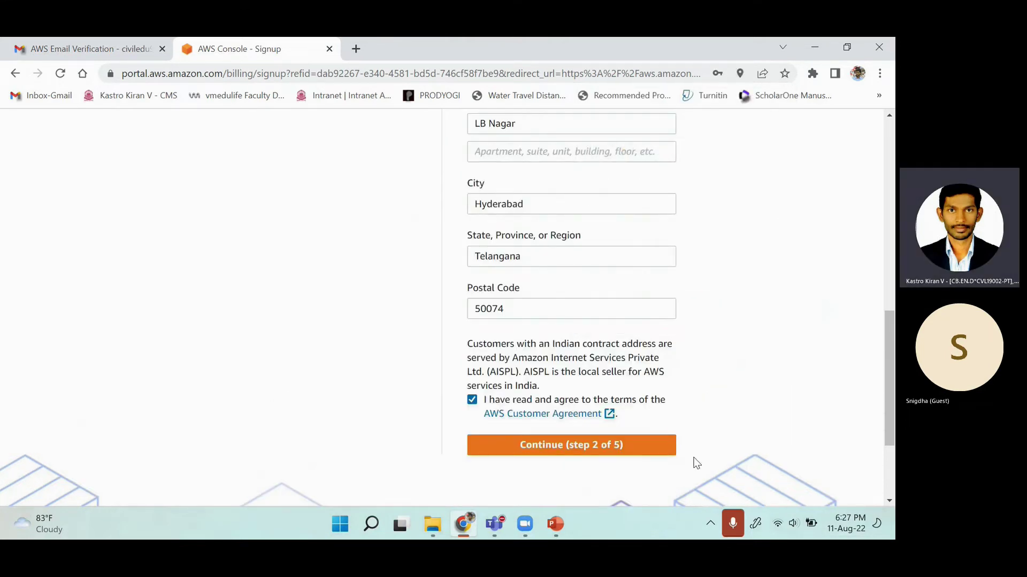
- Correct the postal code to six digits by adding '00' and resubmit the contact details
left_click(586, 445)
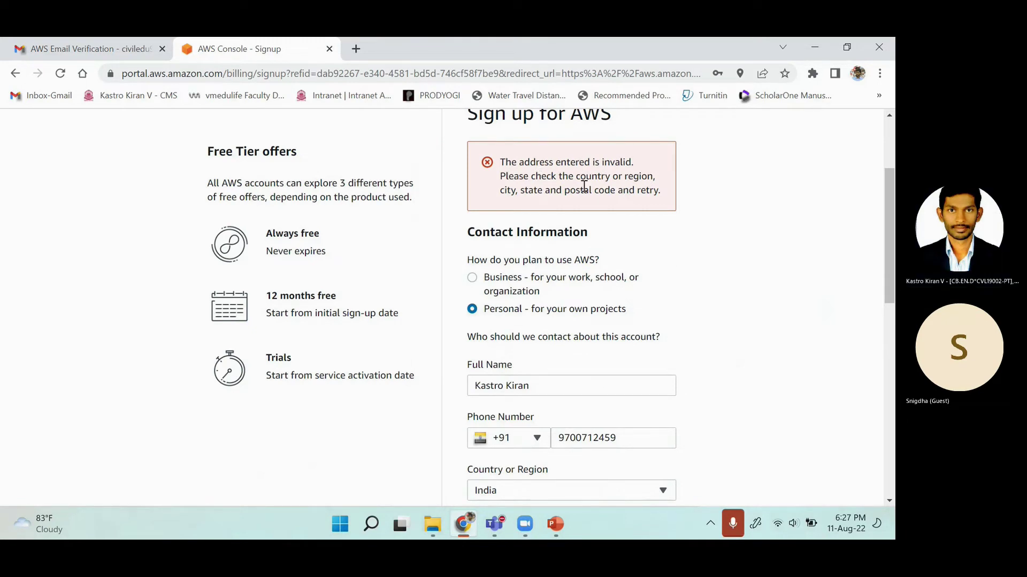
scroll(584, 186, "down", 5)
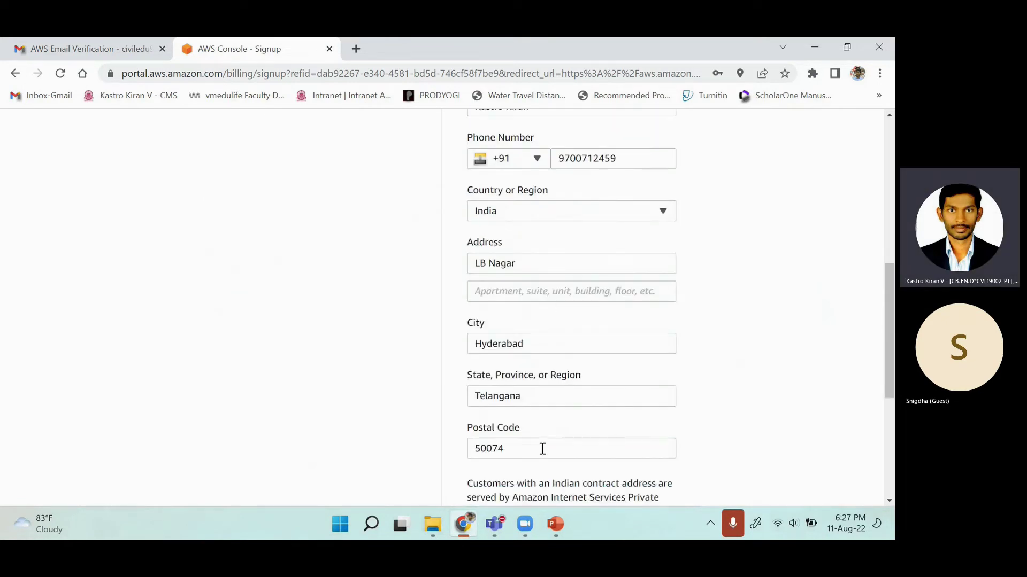
left_click_drag(485, 449, 492, 449)
type("00")
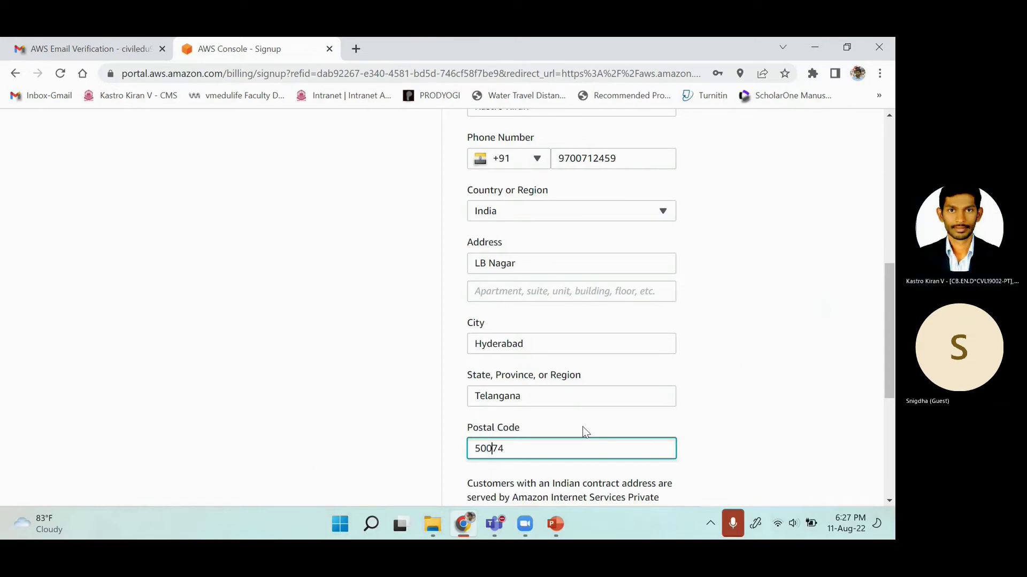
scroll(685, 412, "down", 3)
scroll(692, 416, "down", 1)
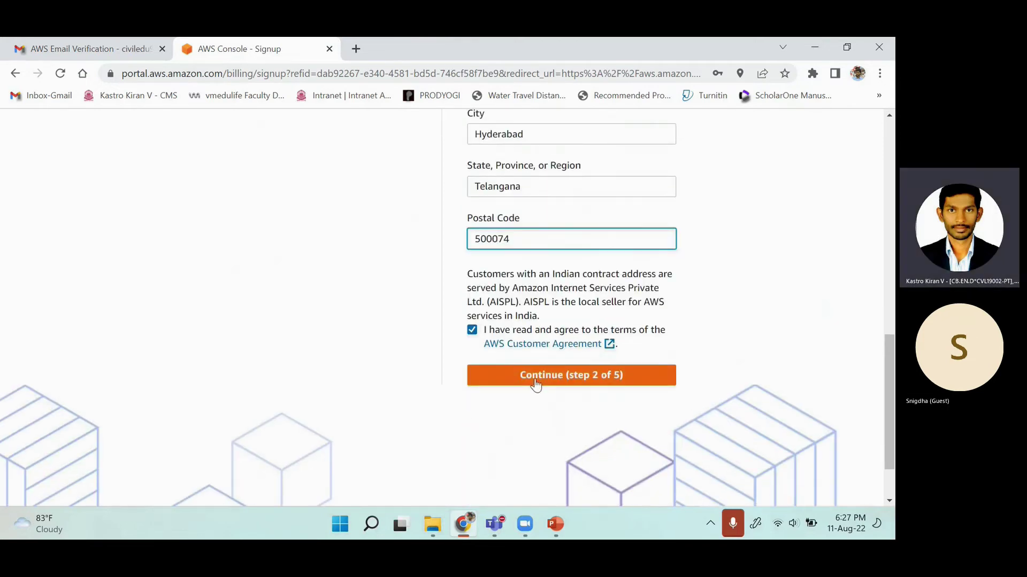
left_click(534, 383)
scroll(534, 383, "down", 1)
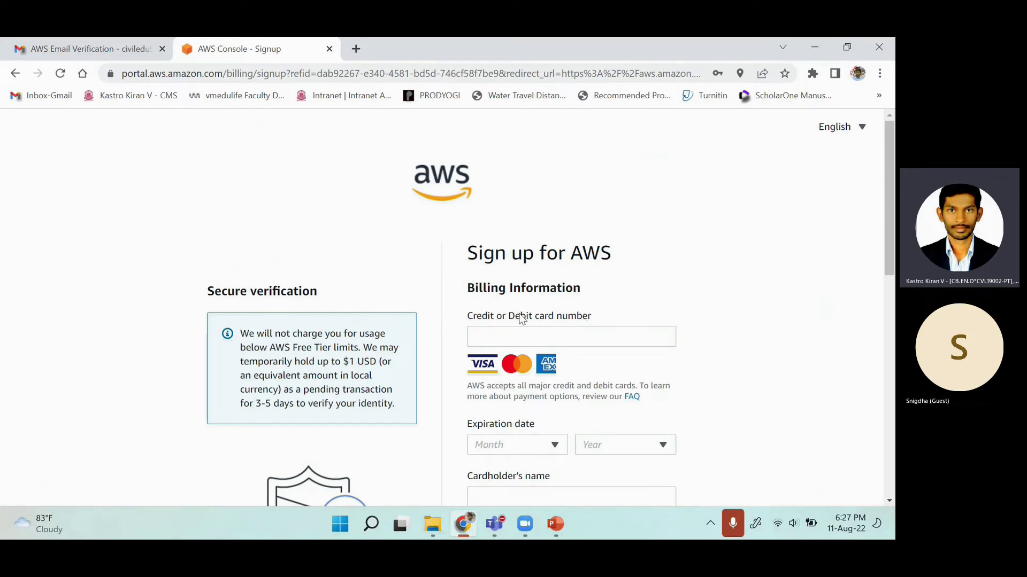
scroll(543, 311, "down", 1)
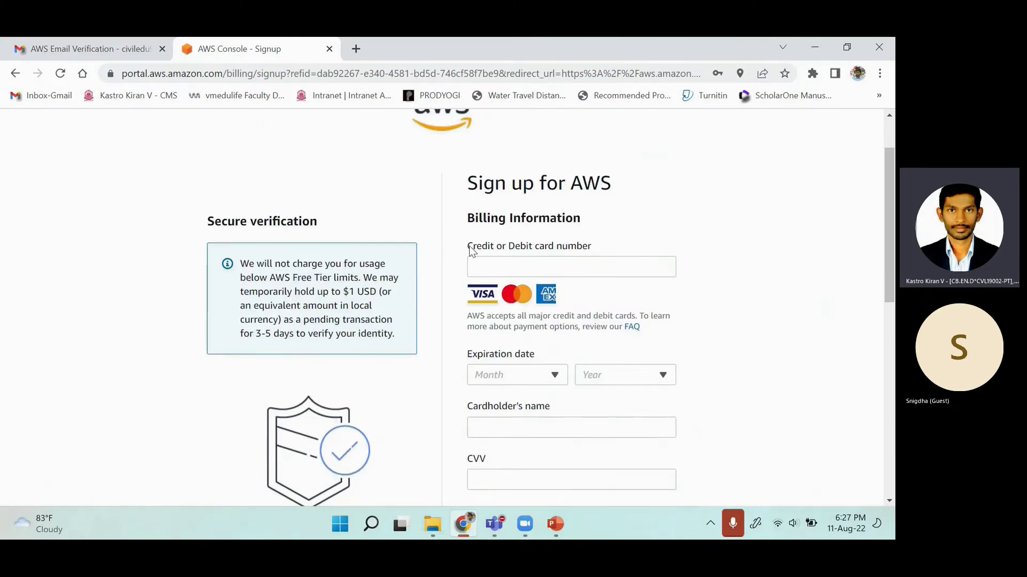
left_click_drag(468, 247, 618, 244)
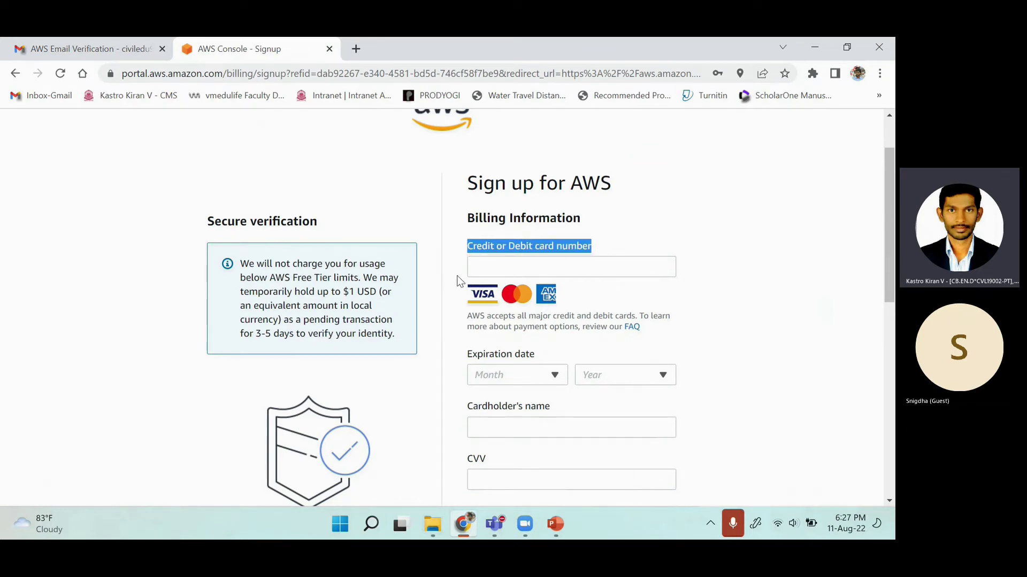
left_click(480, 269)
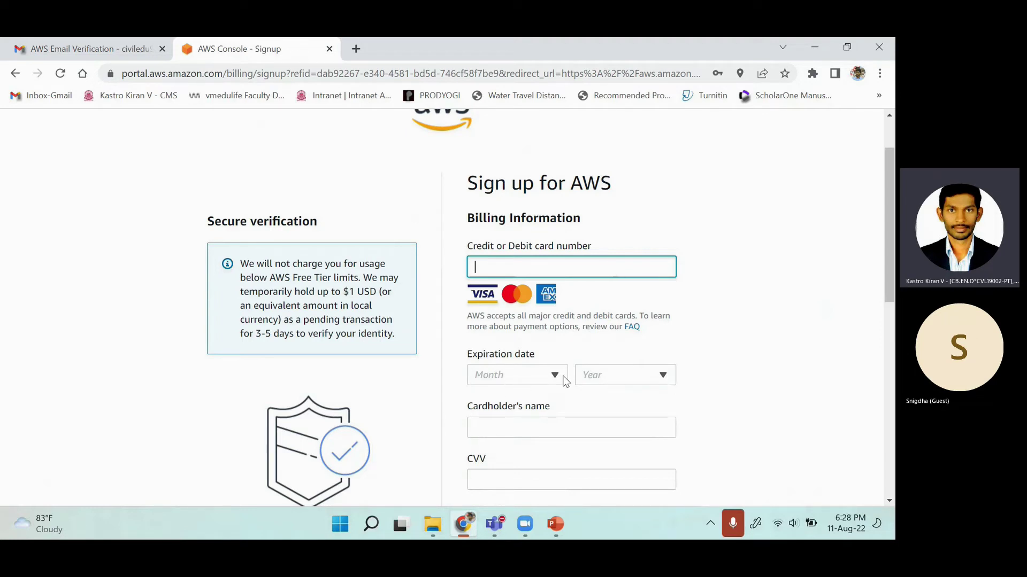
scroll(605, 318, "down", 3)
left_click(543, 285)
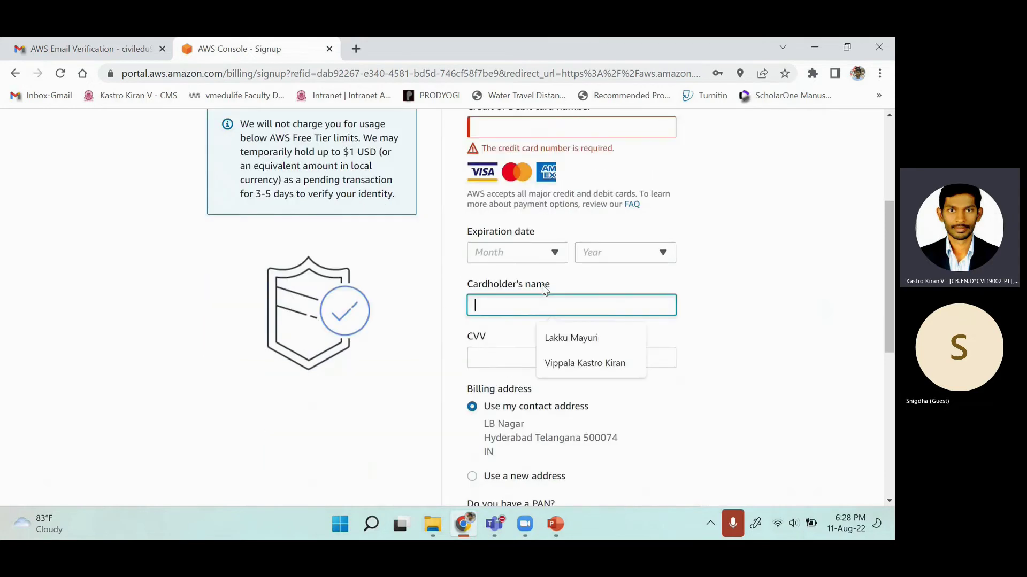
left_click(488, 368)
left_click(764, 404)
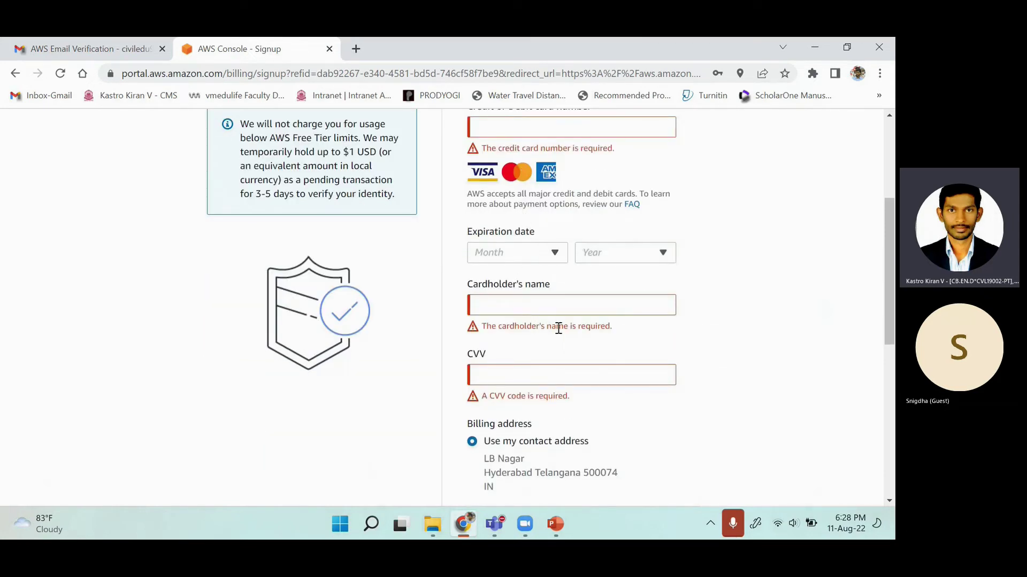
scroll(557, 325, "down", 1)
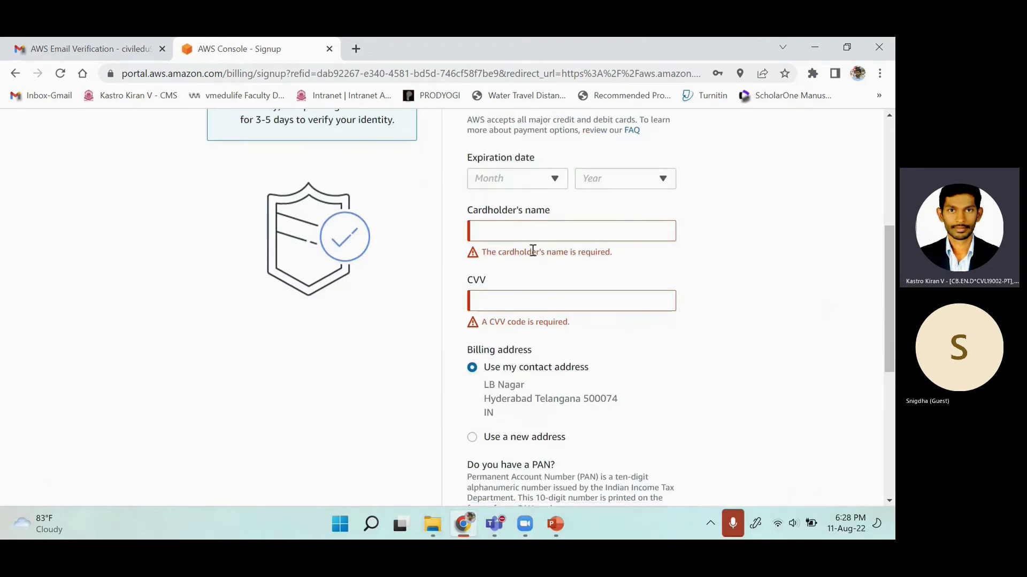
scroll(531, 246, "down", 1)
left_click_drag(466, 285, 537, 290)
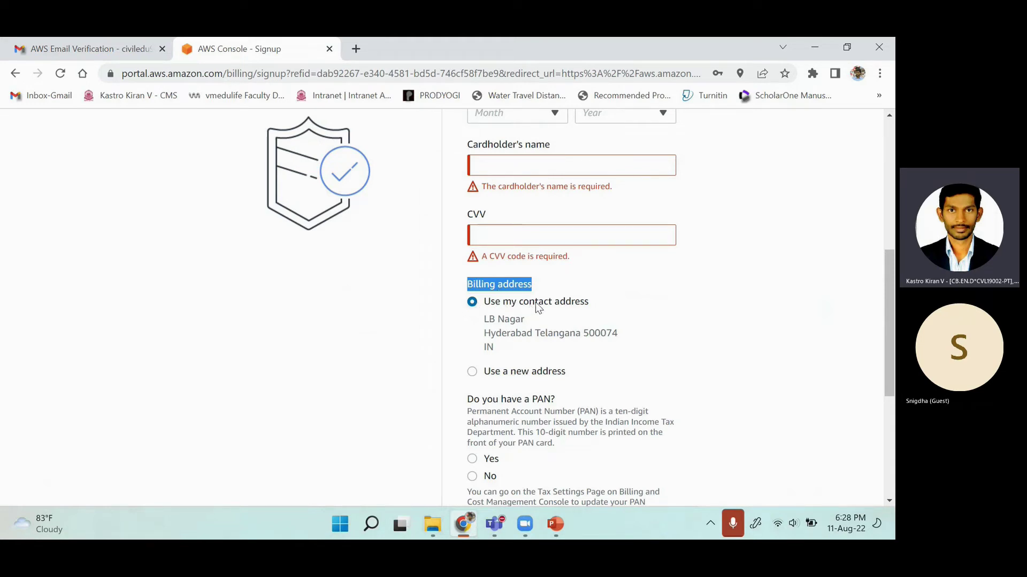
left_click(472, 371)
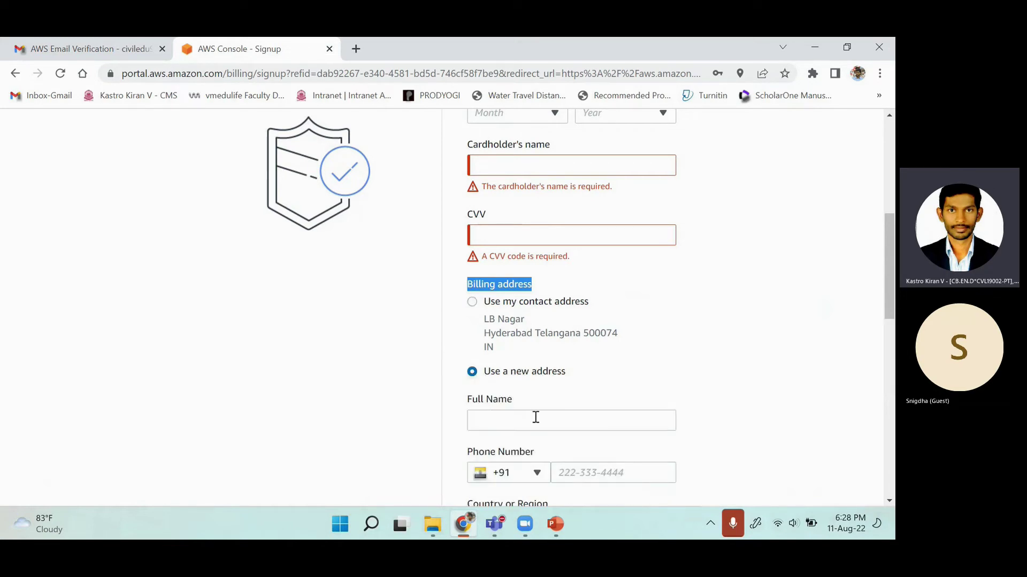
scroll(533, 409, "down", 2)
scroll(550, 384, "down", 5)
scroll(552, 383, "up", 5)
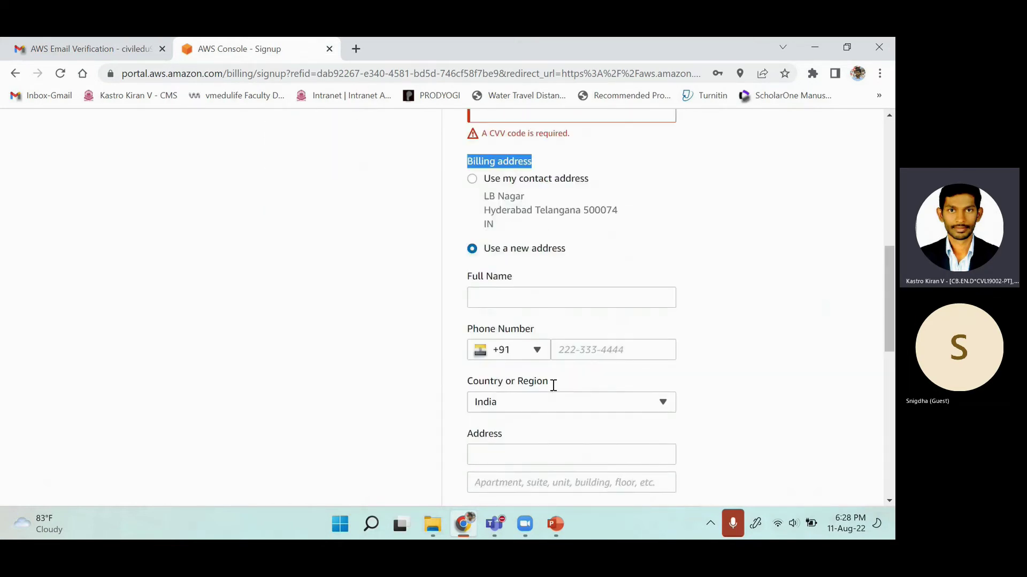
left_click(473, 303)
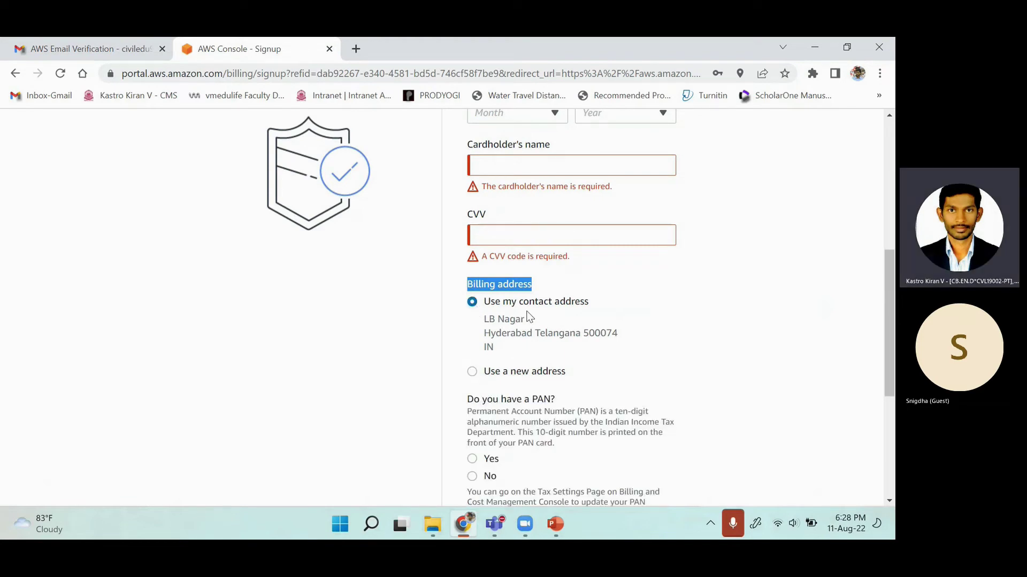
scroll(559, 326, "down", 3)
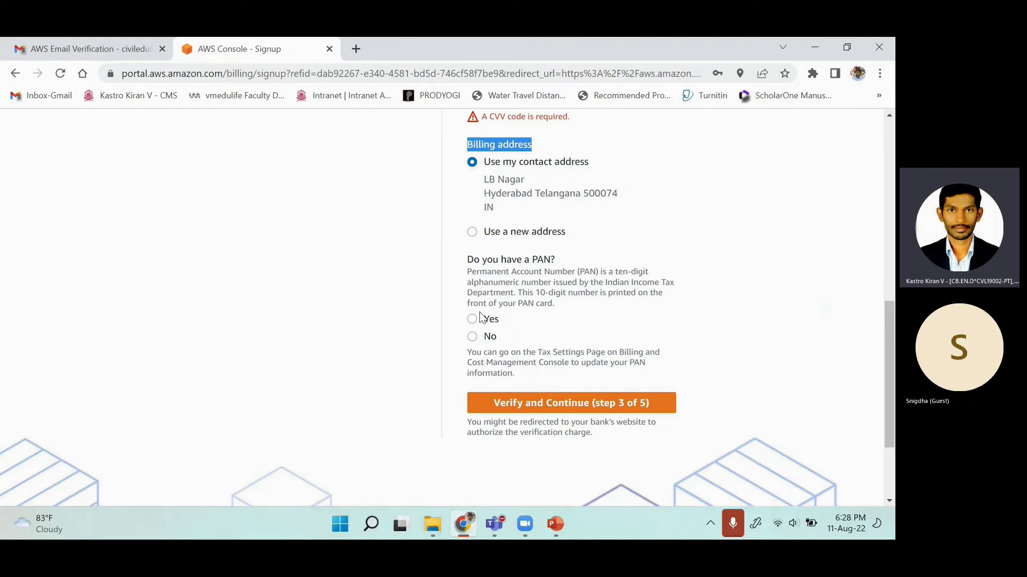
- Answer No to the PAN question and submit the billing details with Verify and Continue
left_click(474, 340)
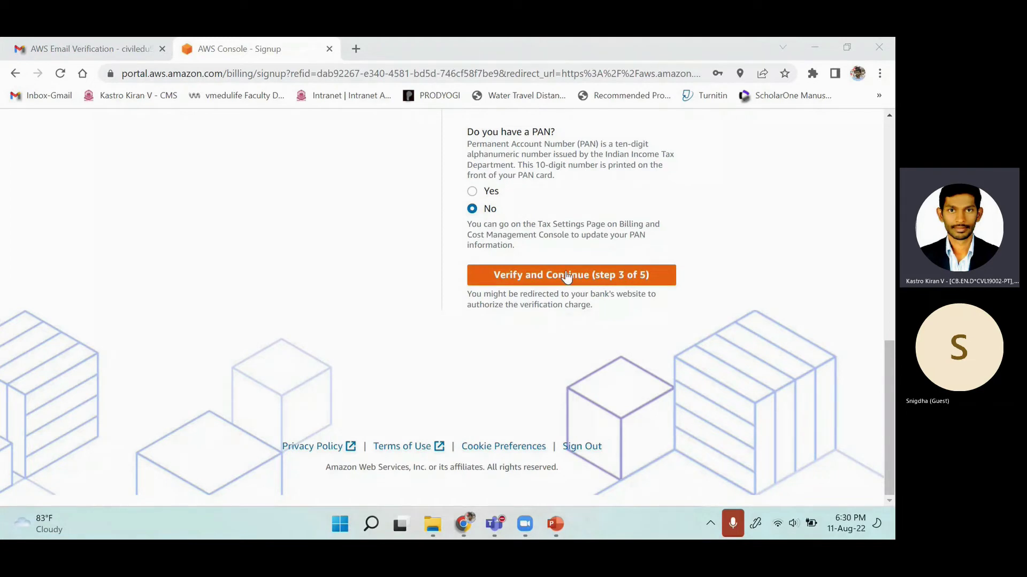
left_click(567, 275)
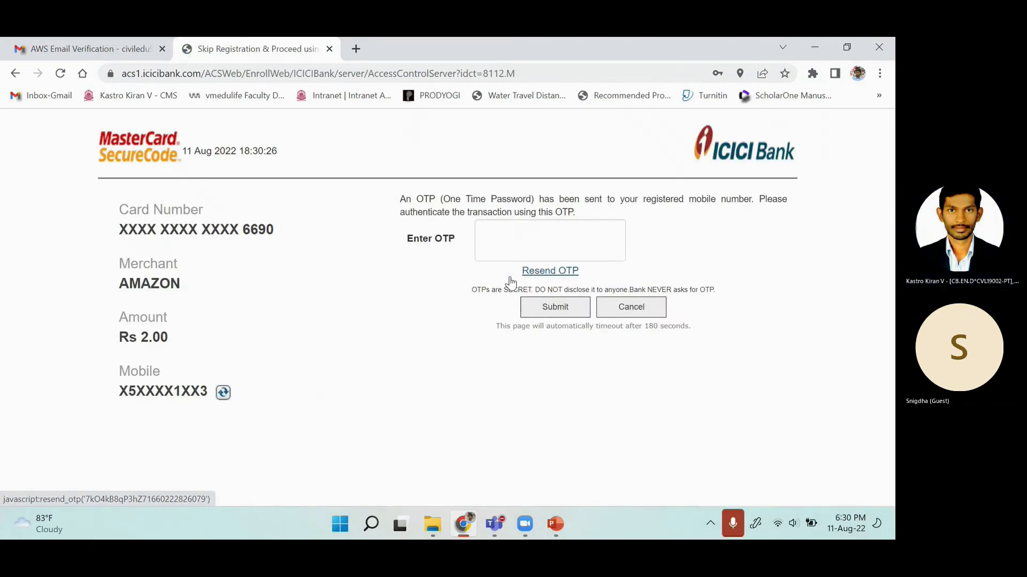
- Enter the SMS one-time password to authorise the Rs 2.00 card charge
left_click(505, 247)
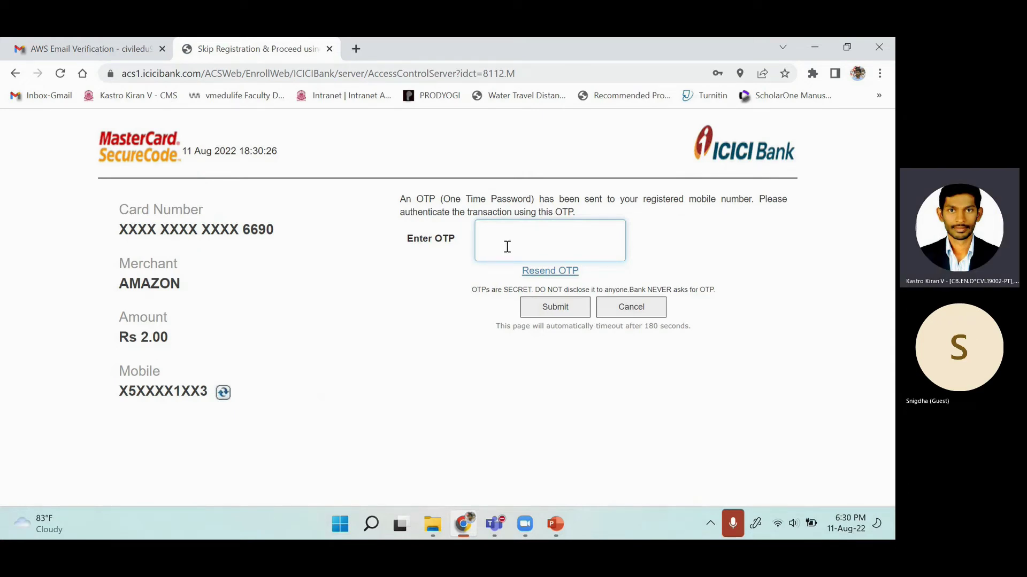
type("••••••")
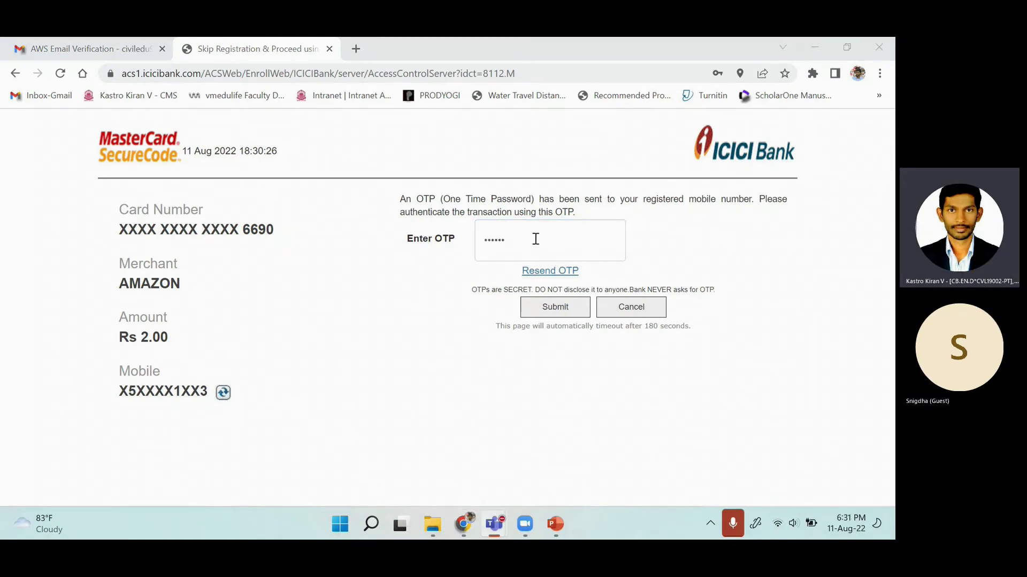
left_click(554, 315)
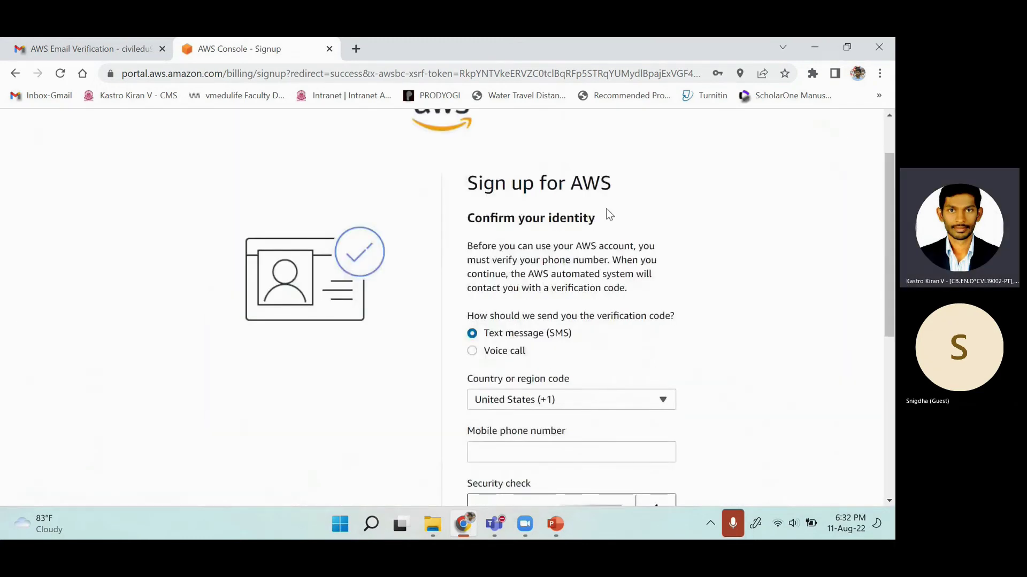
- Keep text message delivery, set the country code to India (+91) and enter the mobile number
scroll(617, 209, "down", 6)
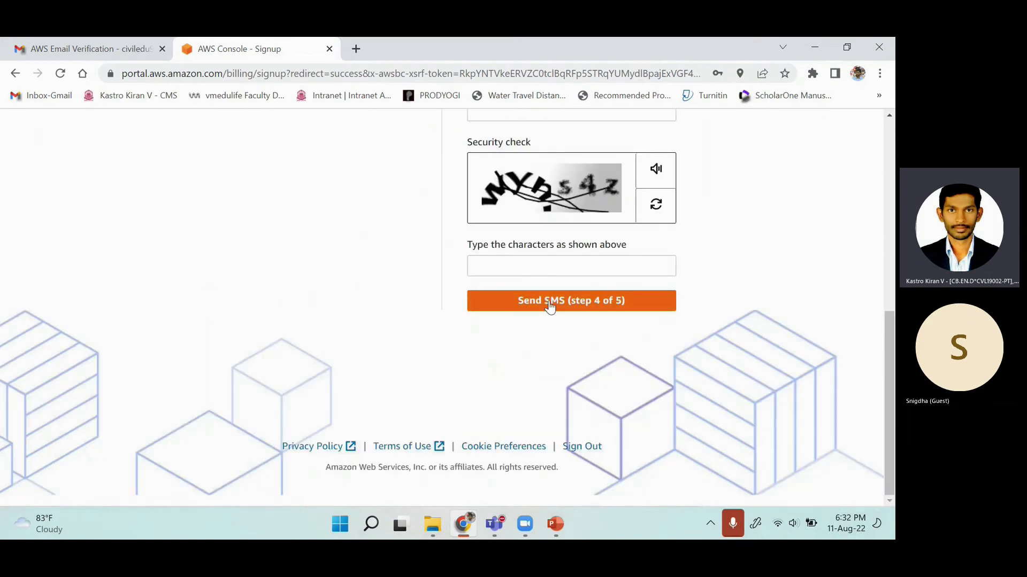
scroll(546, 327, "up", 5)
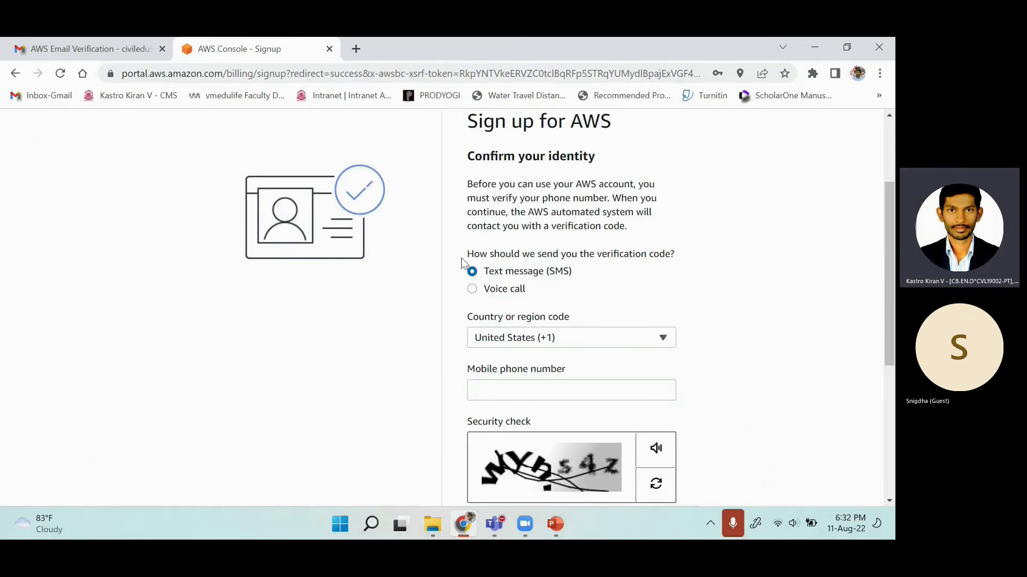
left_click_drag(471, 257, 475, 255)
left_click(517, 275)
scroll(520, 276, "down", 1)
left_click(542, 270)
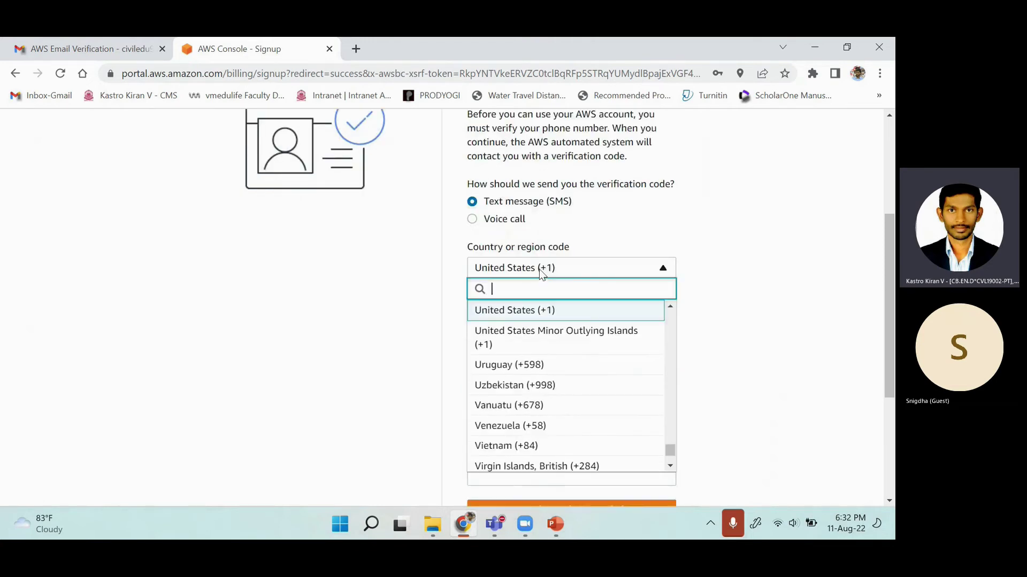
type("indai")
key("BackSpace")
key("BackSpace")
type("i")
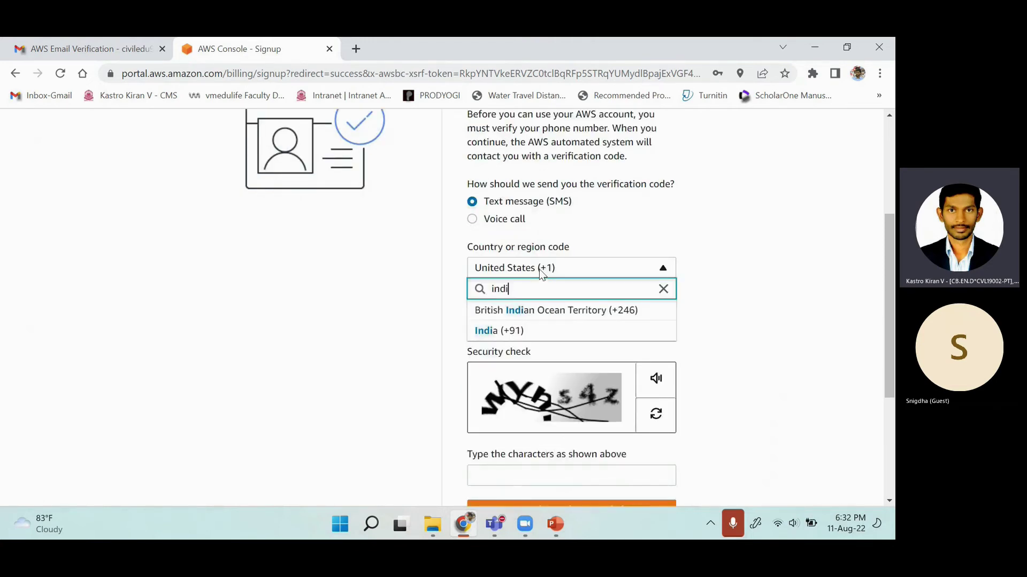
type("a")
left_click(537, 330)
left_click(530, 328)
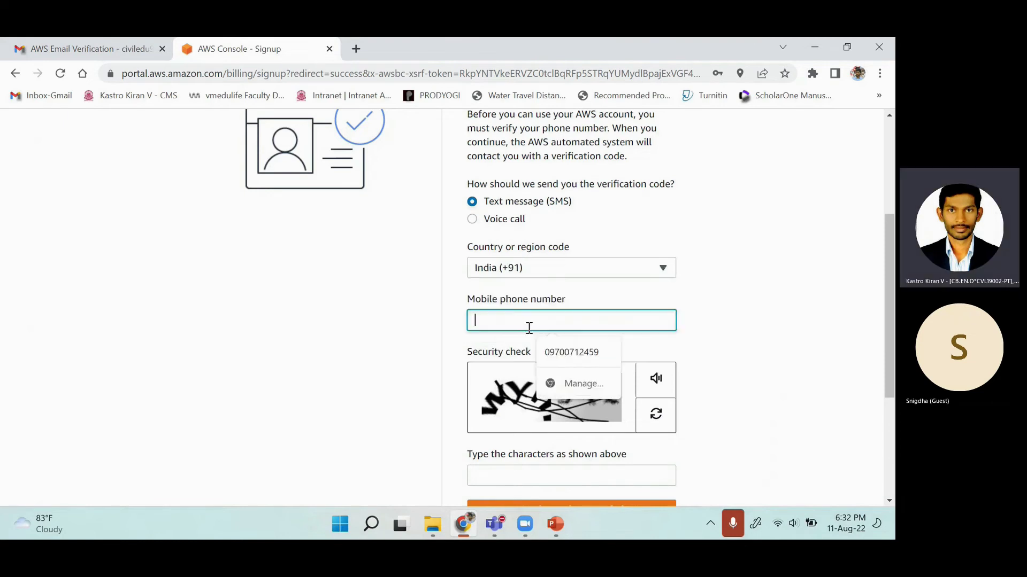
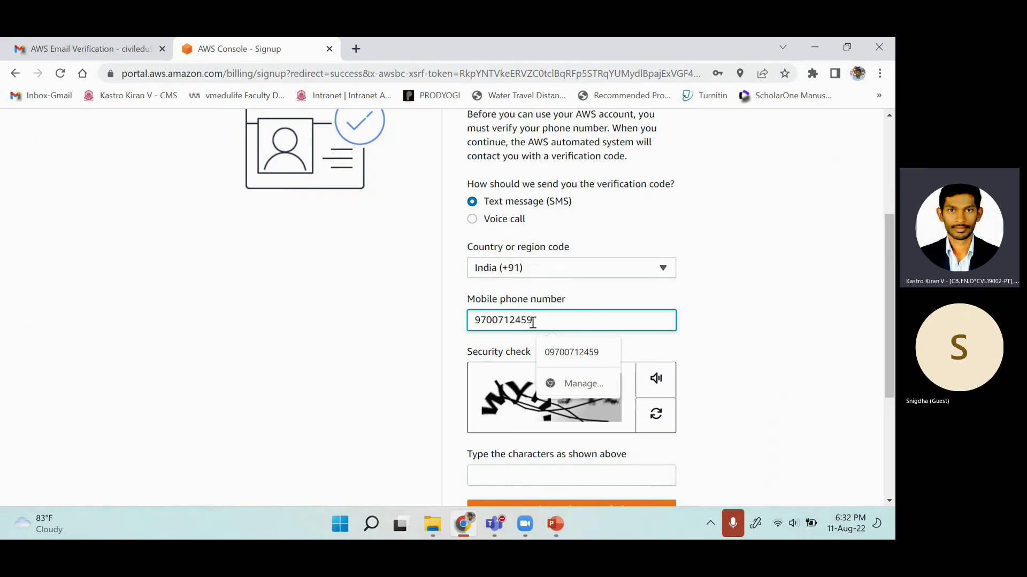
- Fill in the security check characters and request the verification SMS
left_click(762, 263)
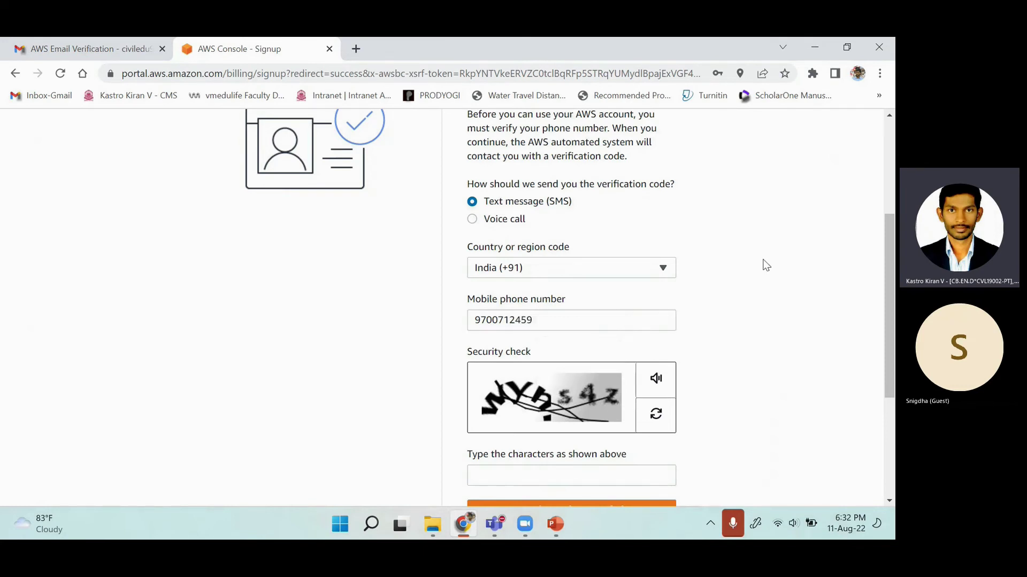
scroll(473, 314, "down", 1)
scroll(579, 264, "down", 1)
scroll(584, 261, "down", 1)
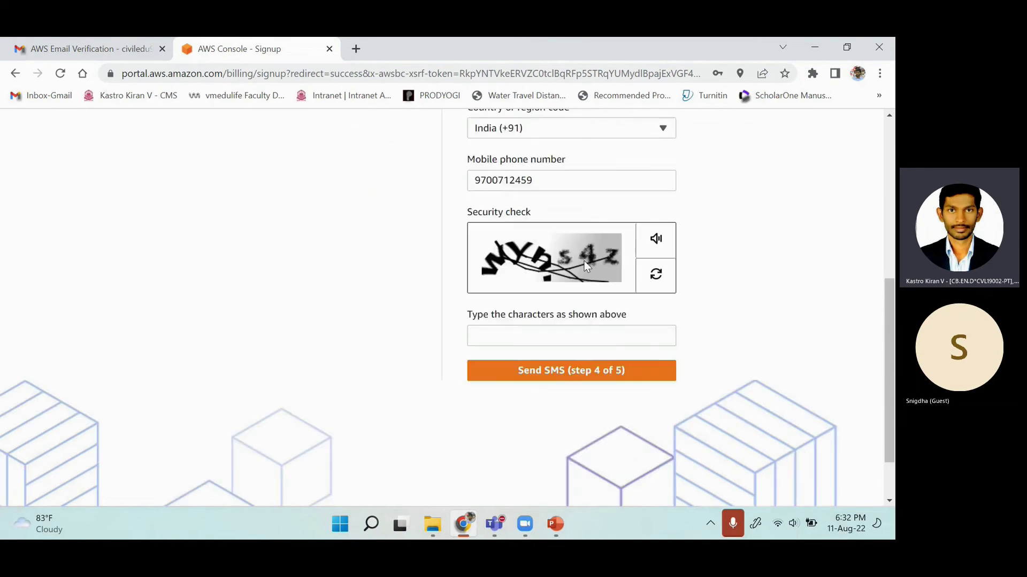
left_click(546, 337)
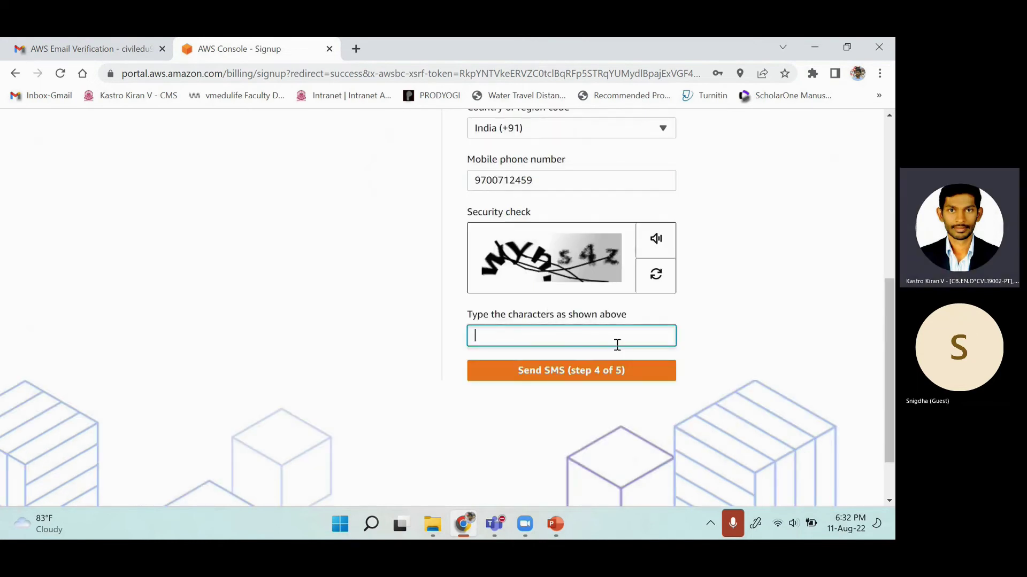
type("wyns4")
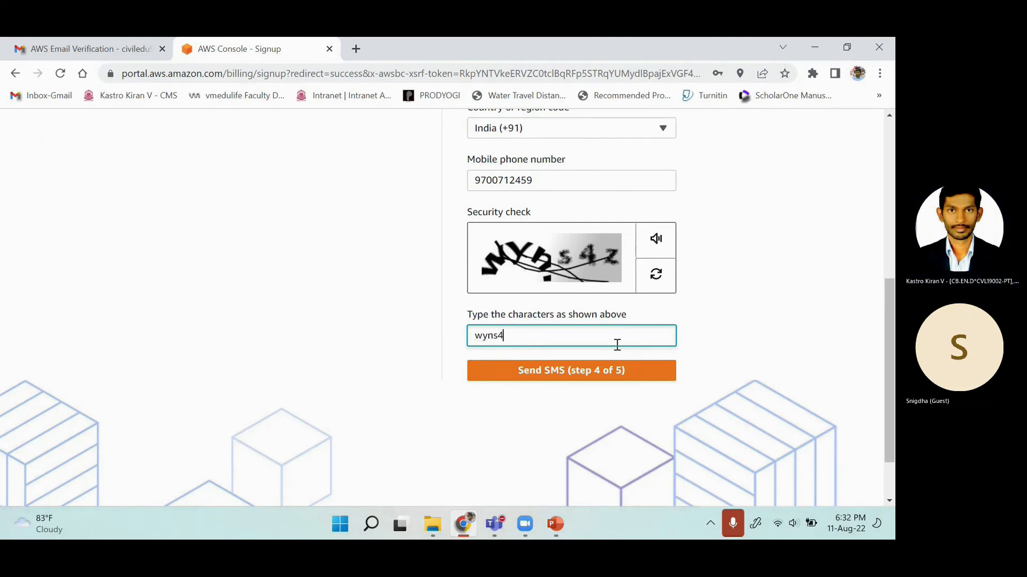
type("z")
left_click(574, 376)
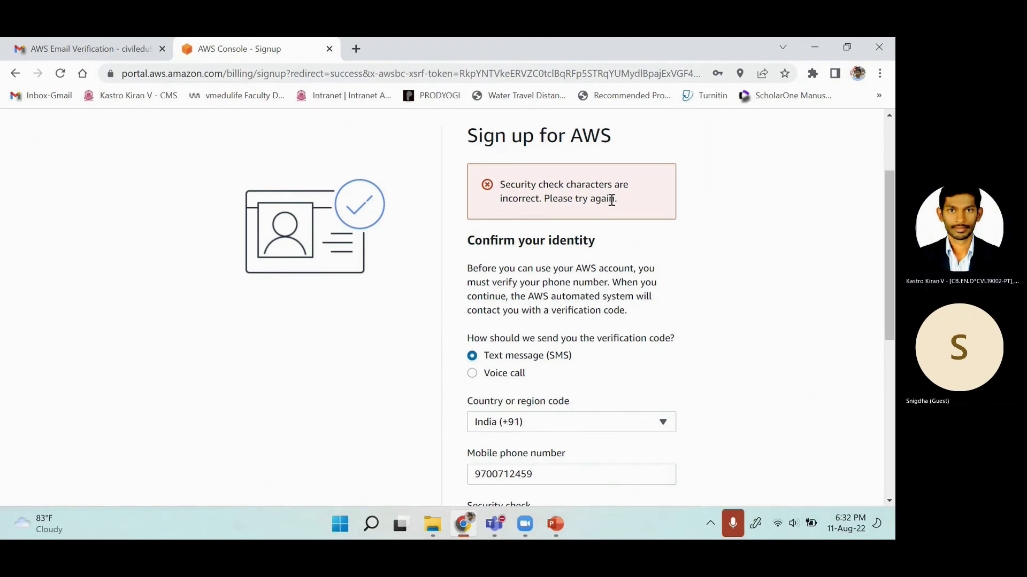
- Re-enter the new security check characters, send the SMS, and type the received verification code
scroll(611, 200, "down", 5)
left_click(618, 282)
type("twz64s")
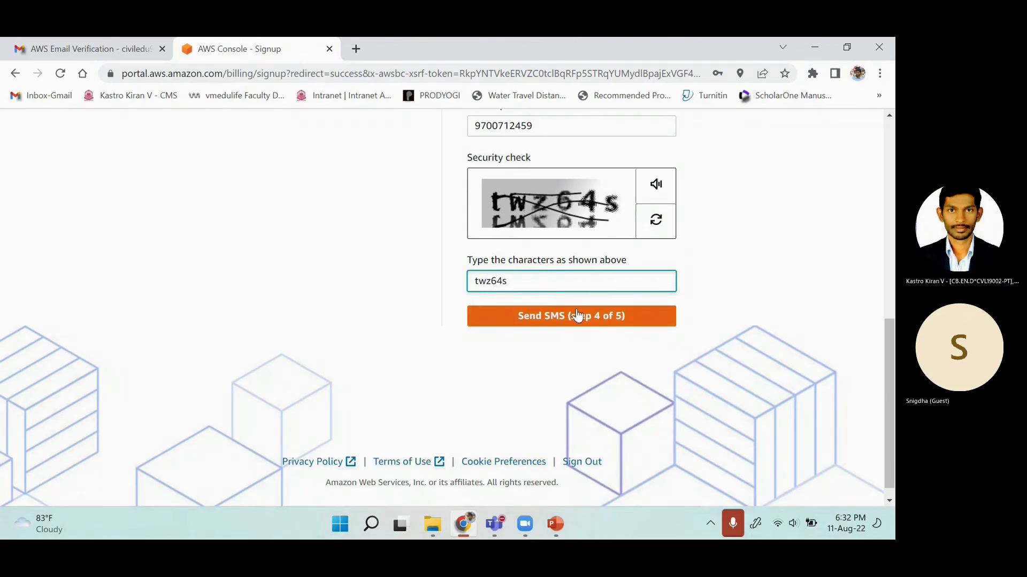
left_click(577, 315)
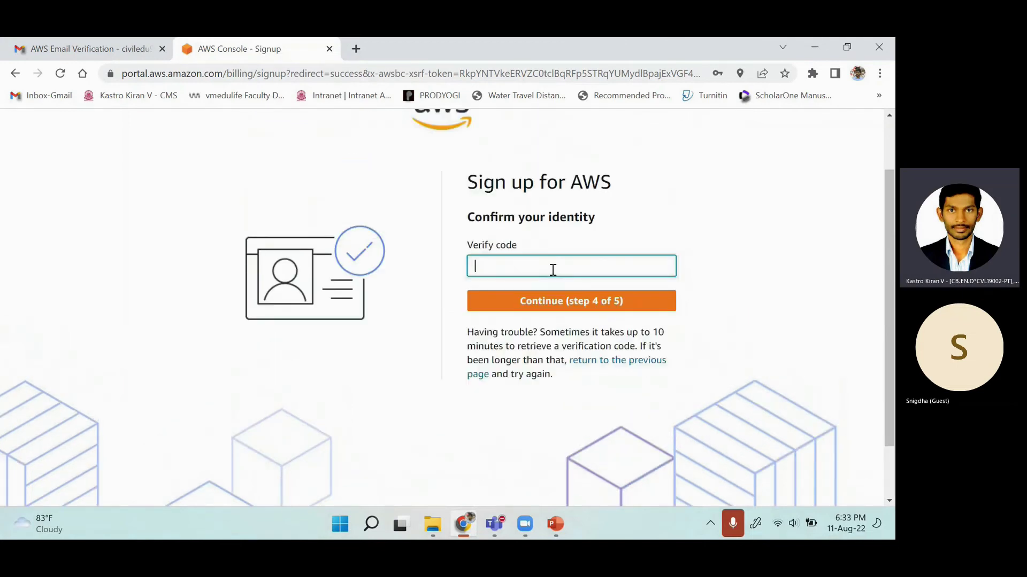
- Submit the verification code and compare the free Basic plan with Developer at $29/month
left_click(571, 304)
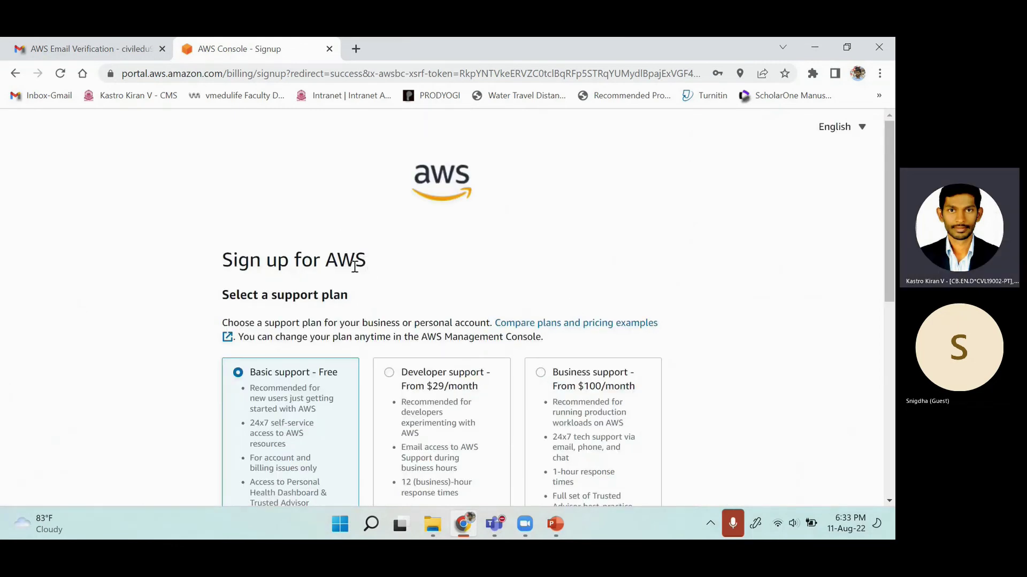
scroll(338, 235, "down", 1)
scroll(331, 233, "down", 1)
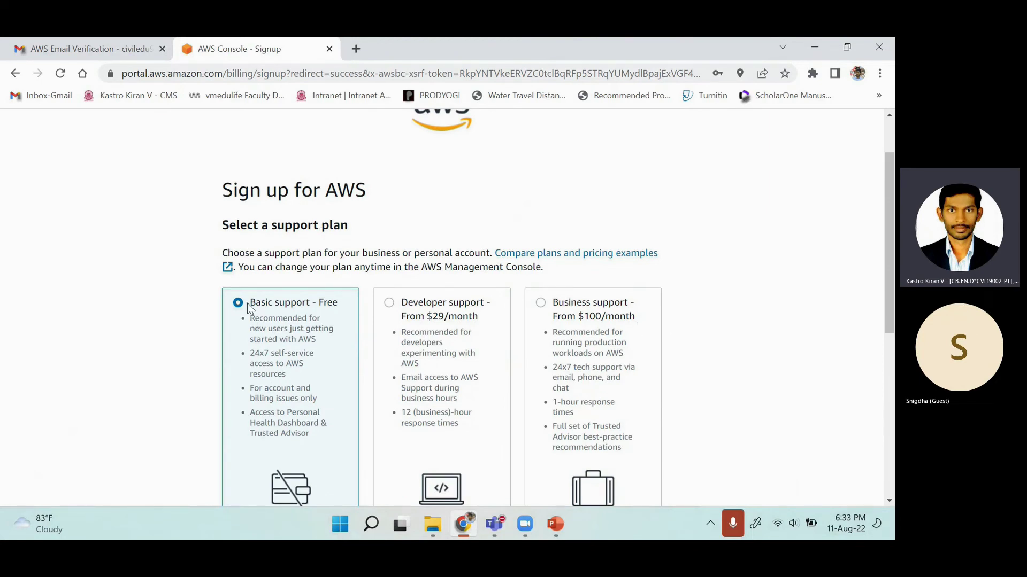
left_click_drag(249, 302, 348, 307)
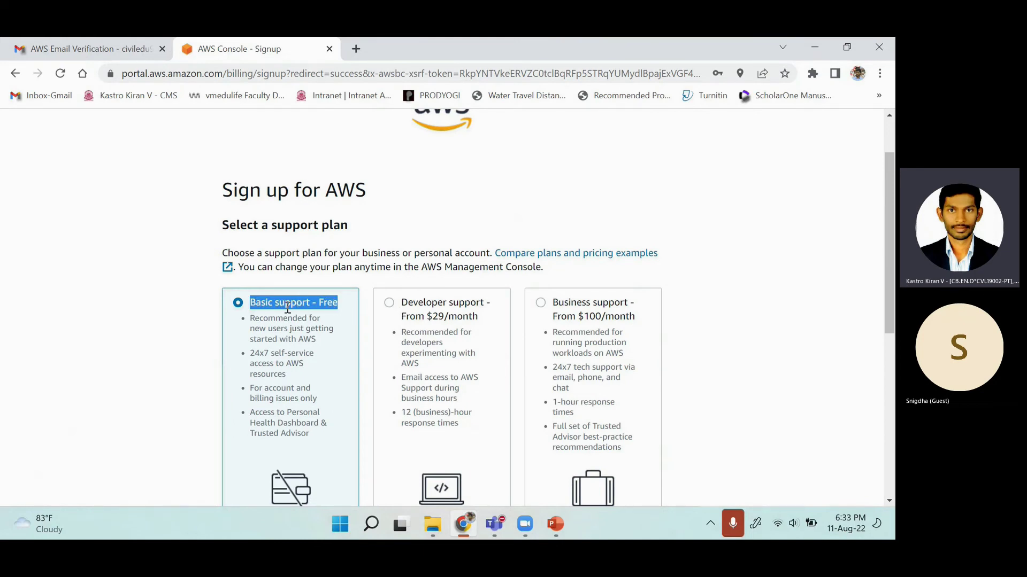
left_click_drag(402, 302, 486, 307)
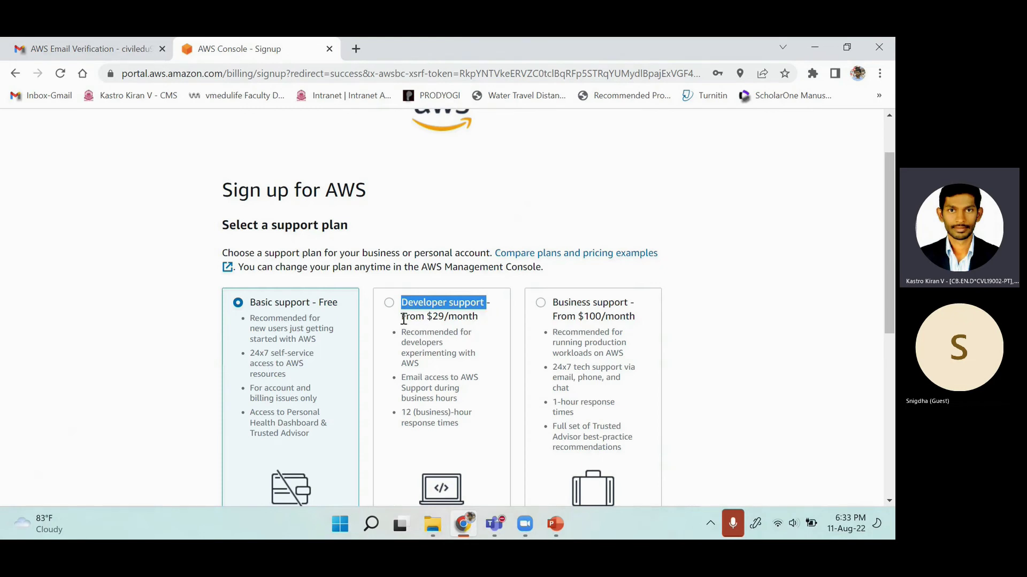
left_click_drag(402, 317, 478, 314)
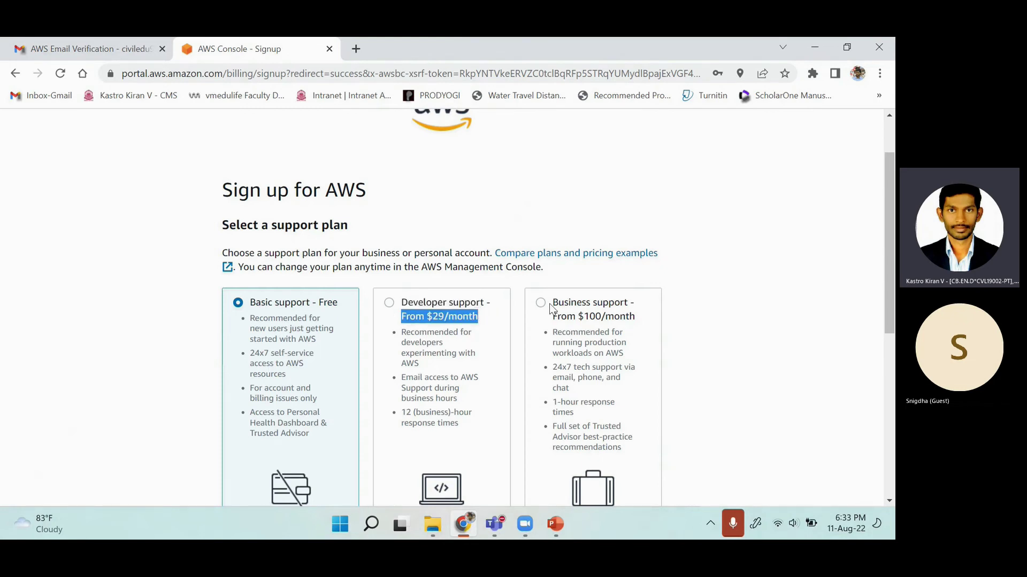
- Compare the Business plan at $100/month and review what Basic support includes
left_click_drag(553, 302, 597, 303)
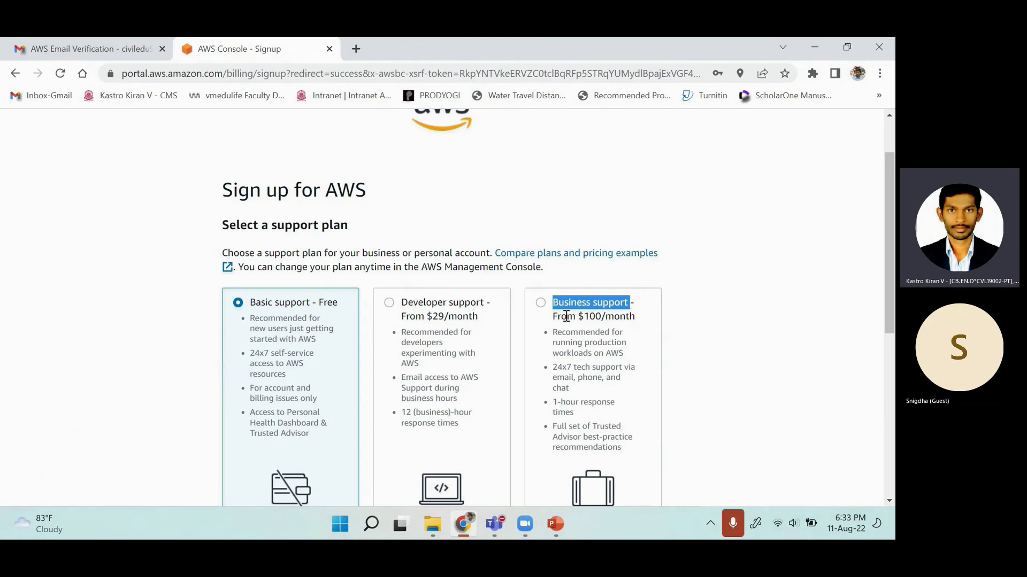
left_click_drag(553, 316, 636, 316)
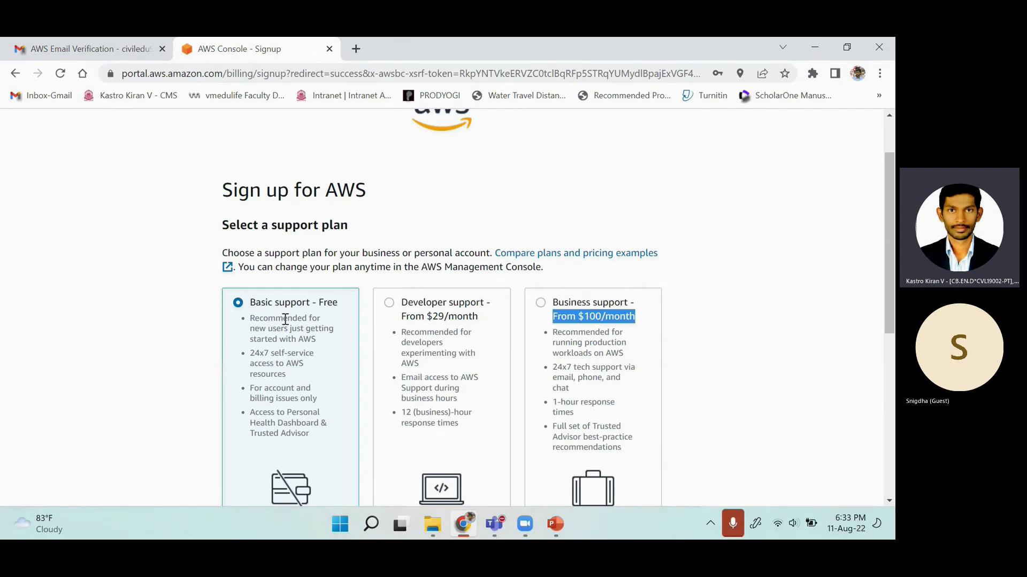
left_click_drag(407, 302, 628, 304)
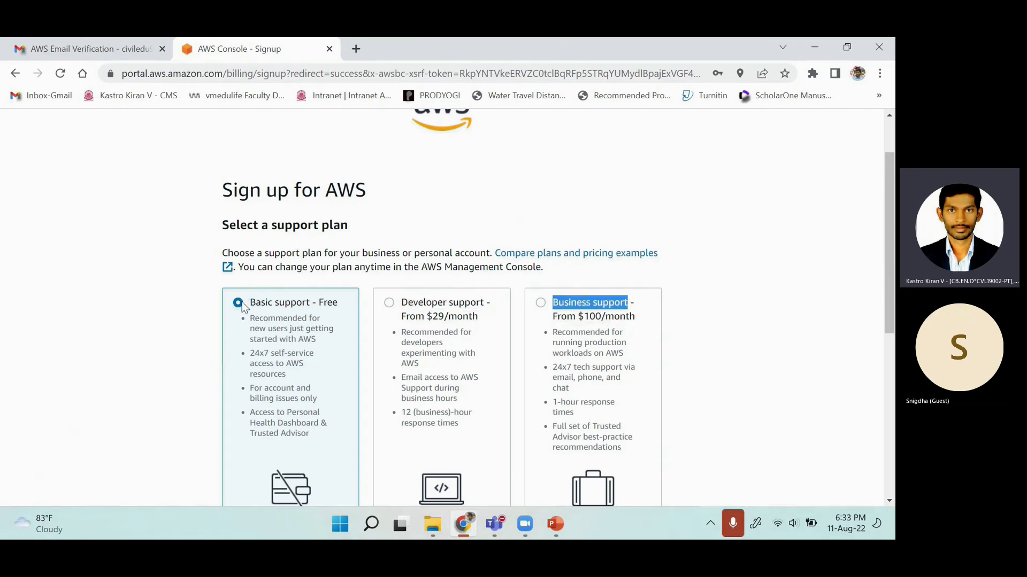
scroll(187, 295, "down", 1)
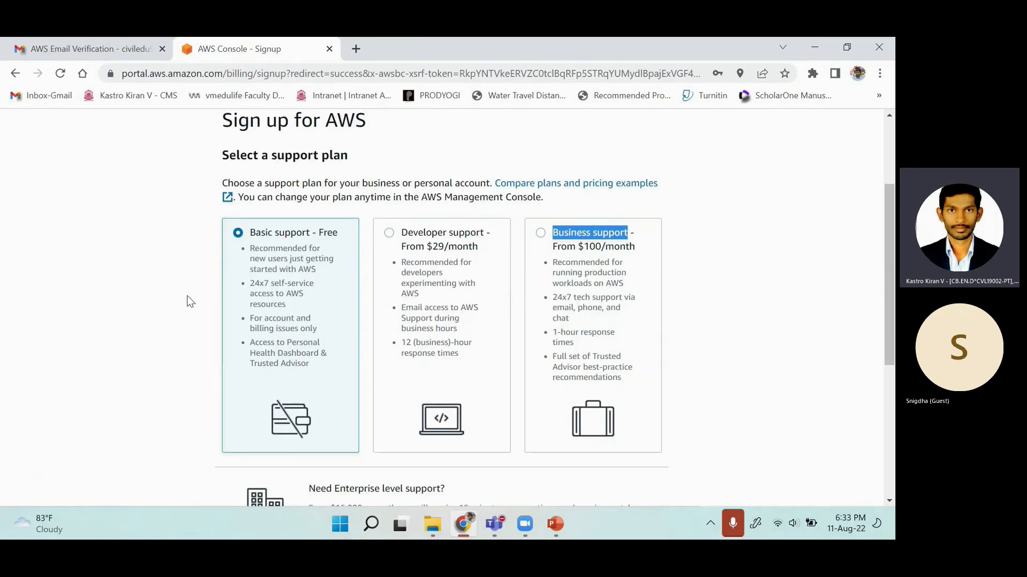
left_click_drag(250, 247, 318, 367)
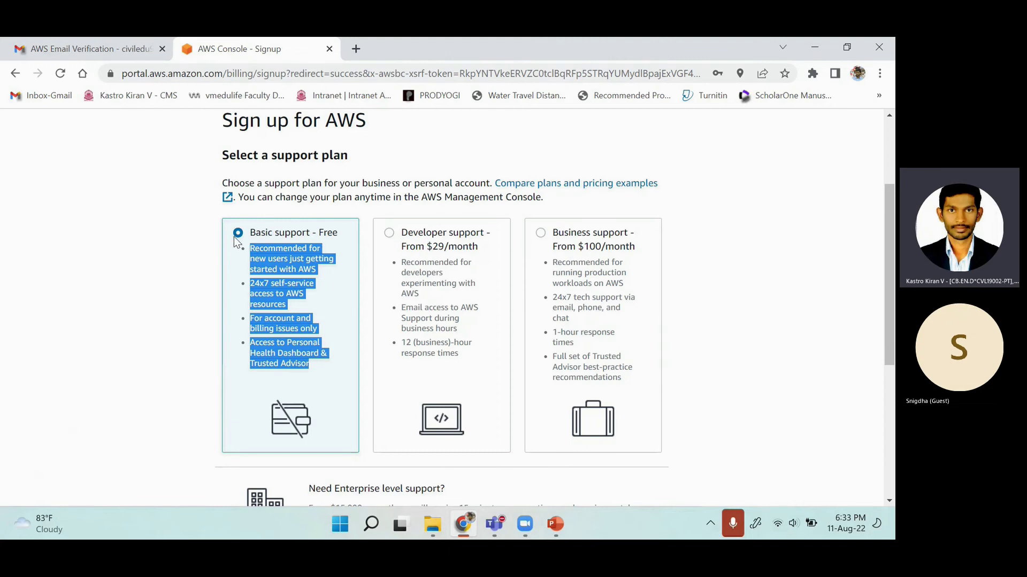
scroll(230, 228, "down", 1)
scroll(231, 226, "down", 4)
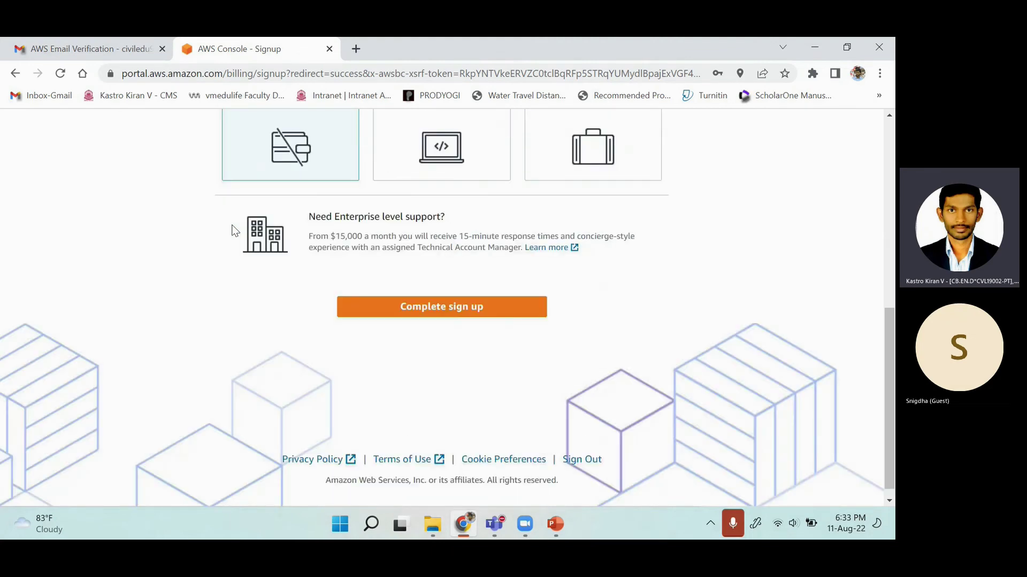
scroll(231, 230, "down", 1)
- Complete the sign-up with the chosen plan and continue from the Congratulations page to the Management Console
left_click(437, 303)
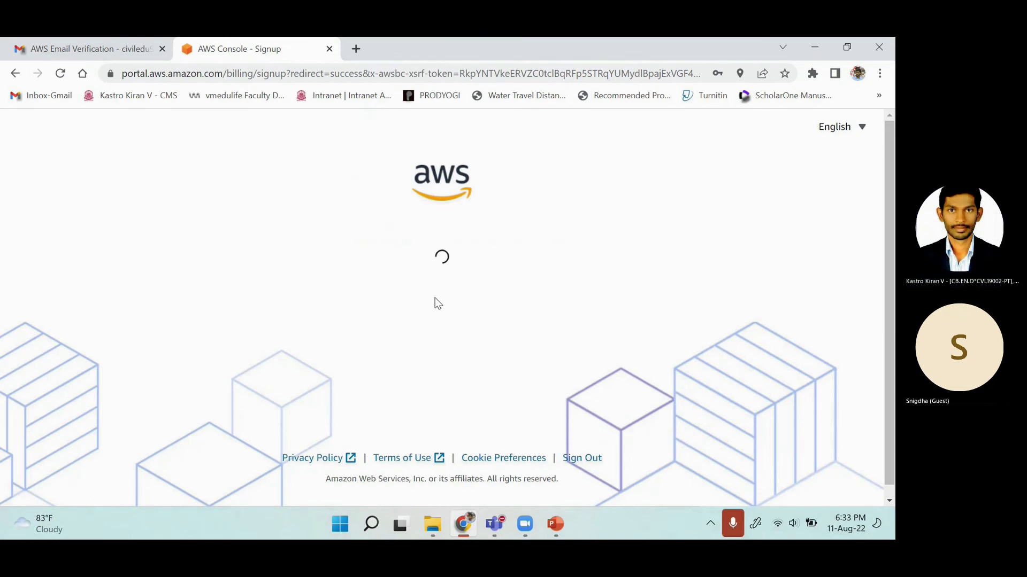
scroll(499, 253, "down", 1)
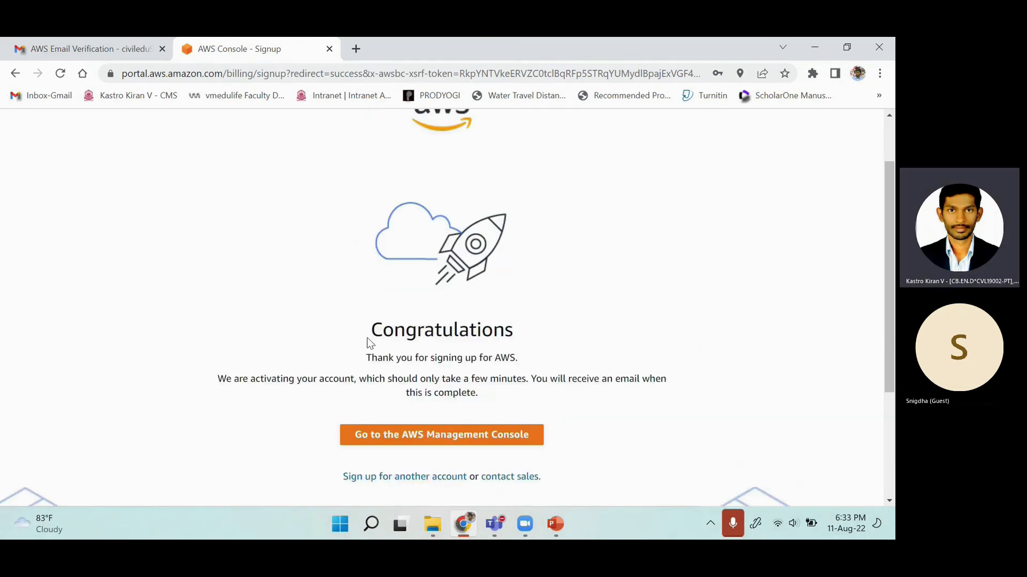
left_click_drag(367, 338, 546, 364)
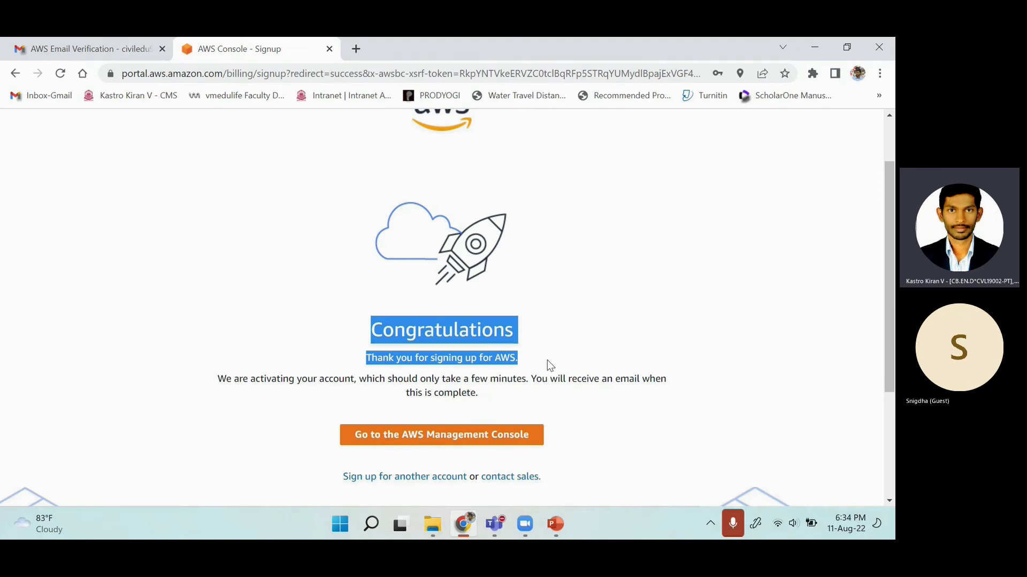
left_click_drag(219, 381, 493, 400)
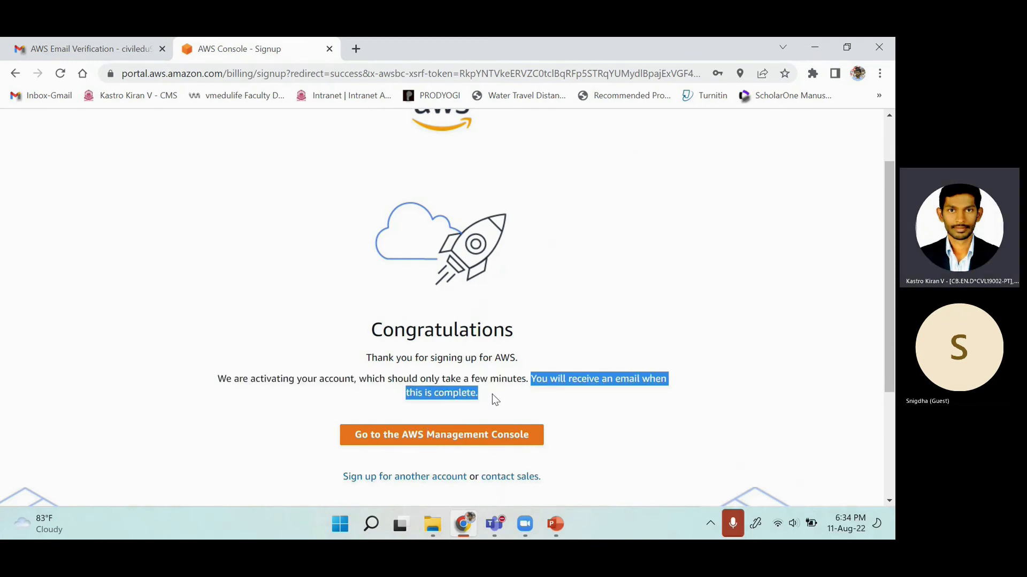
left_click(433, 442)
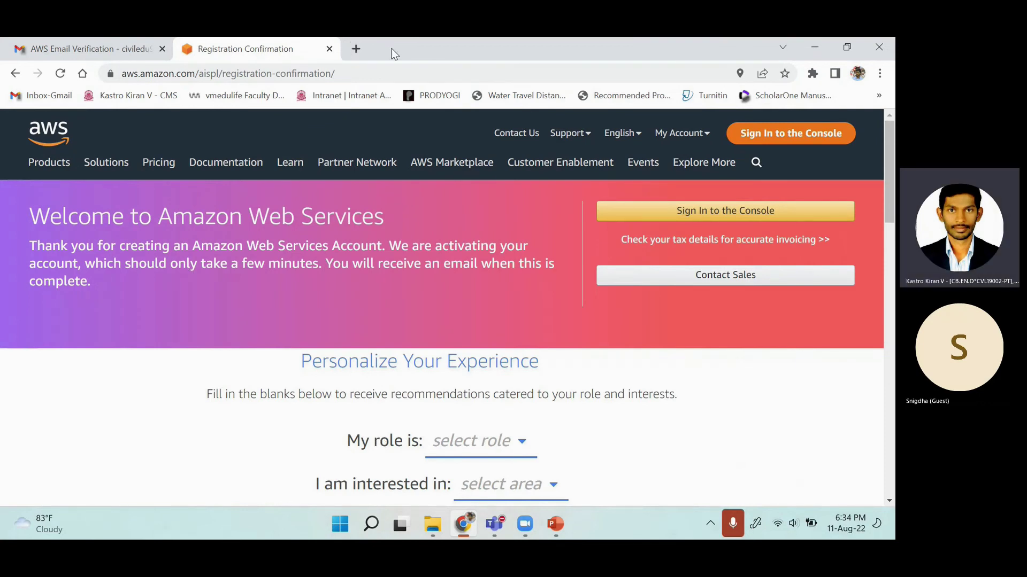
- In a new tab, load Google and search for aws.amazon.com
left_click(355, 49)
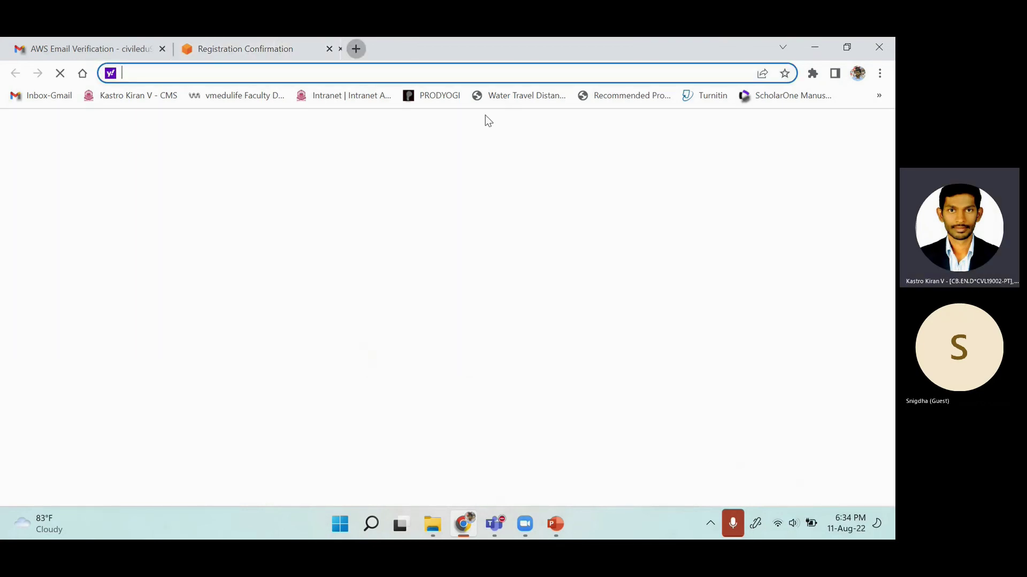
type("g")
key("Return")
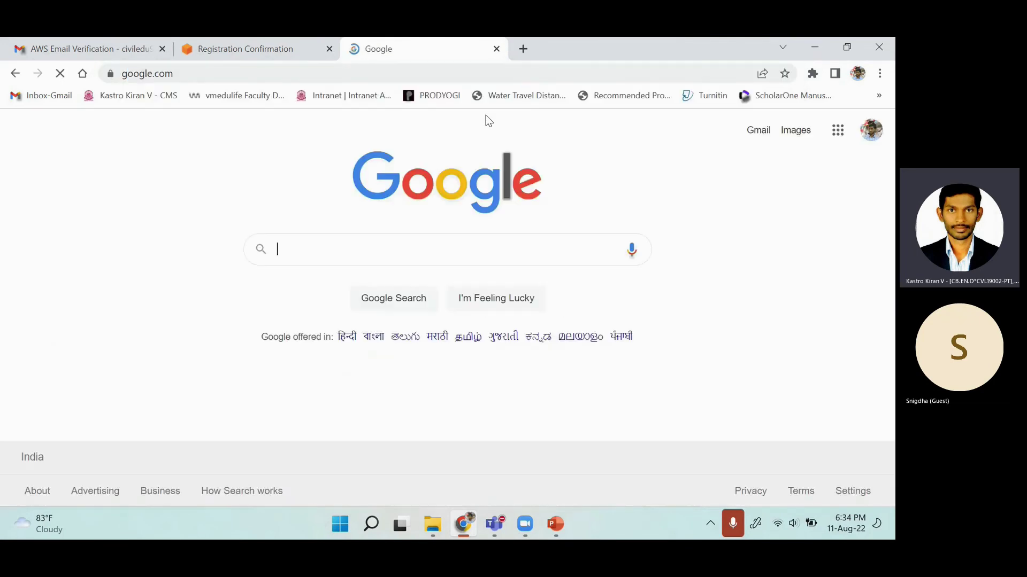
type("aws.")
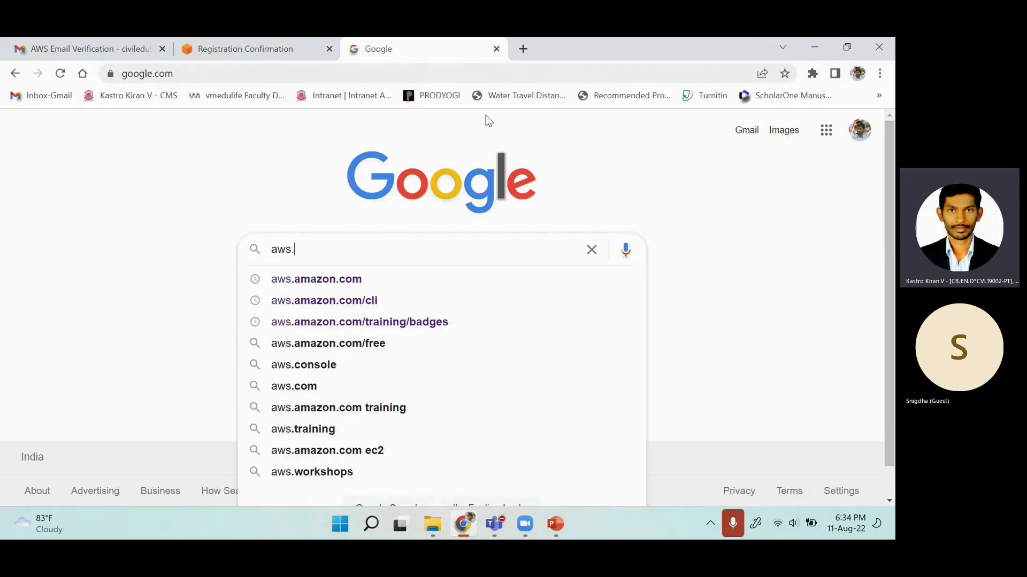
key("Down")
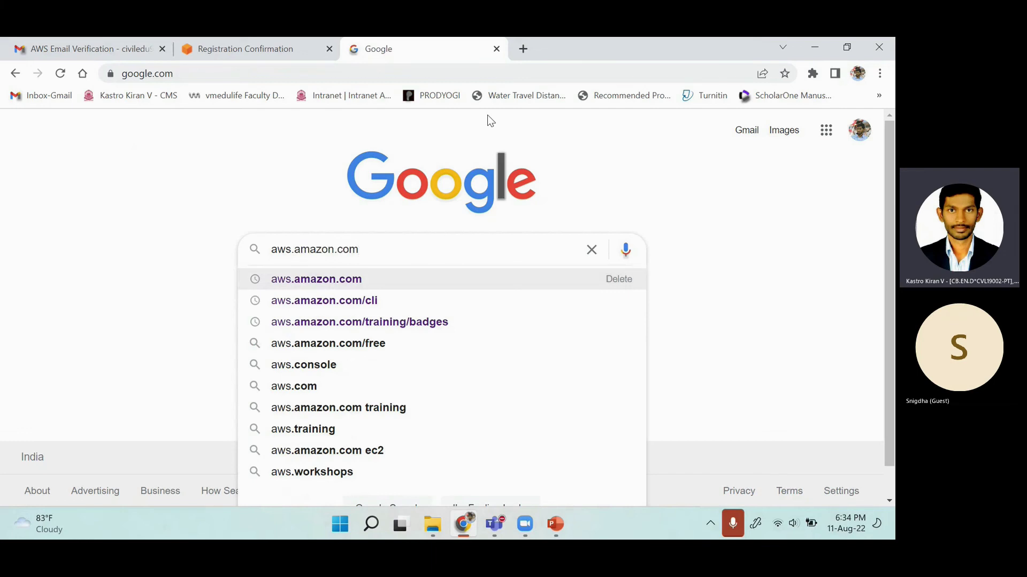
key("Return")
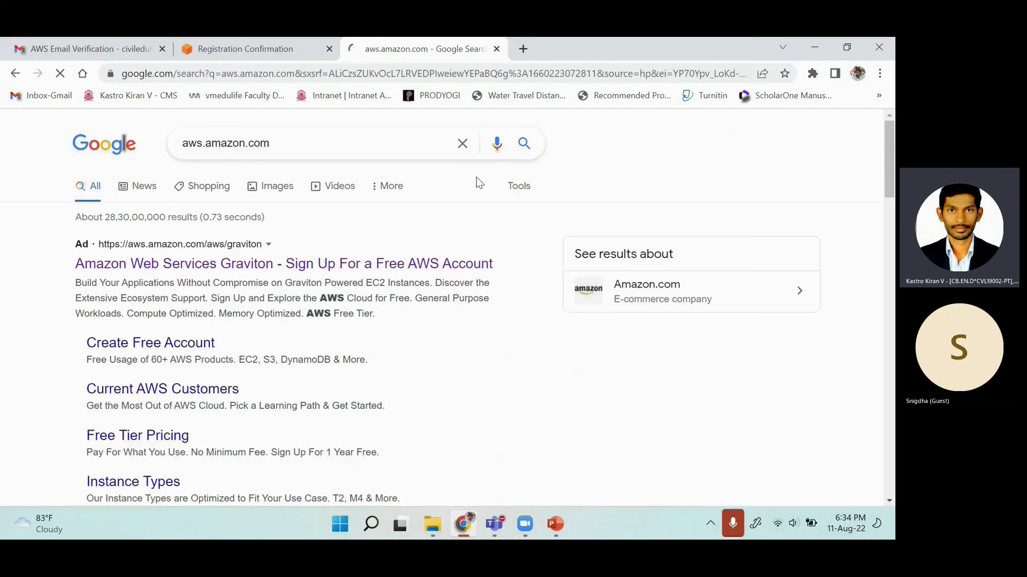
- Follow the 'Create Free Account' ad link in the results to the AWS Free Tier page
left_click_drag(300, 137, 183, 142)
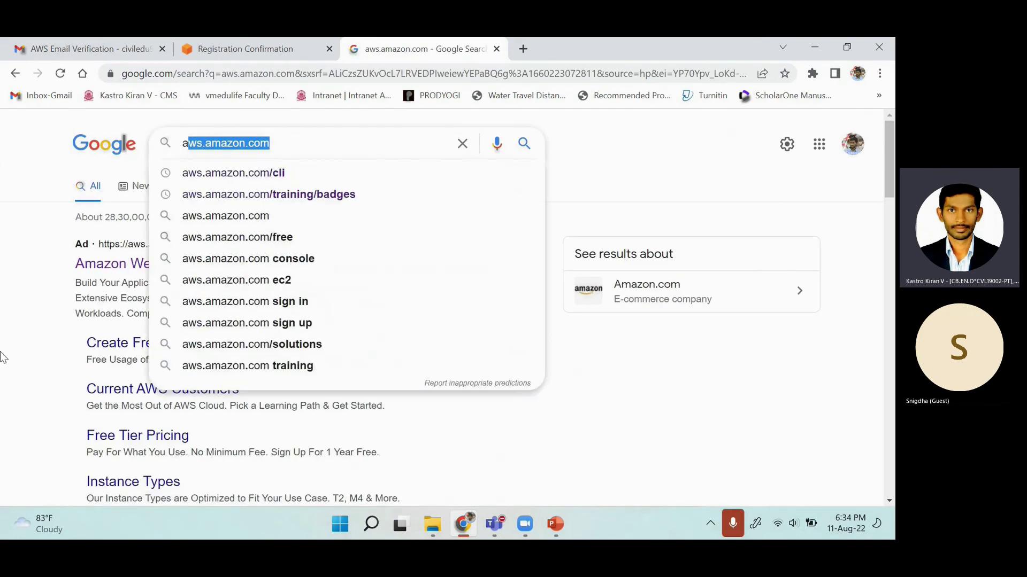
left_click(32, 352)
left_click(145, 344)
scroll(147, 321, "down", 2)
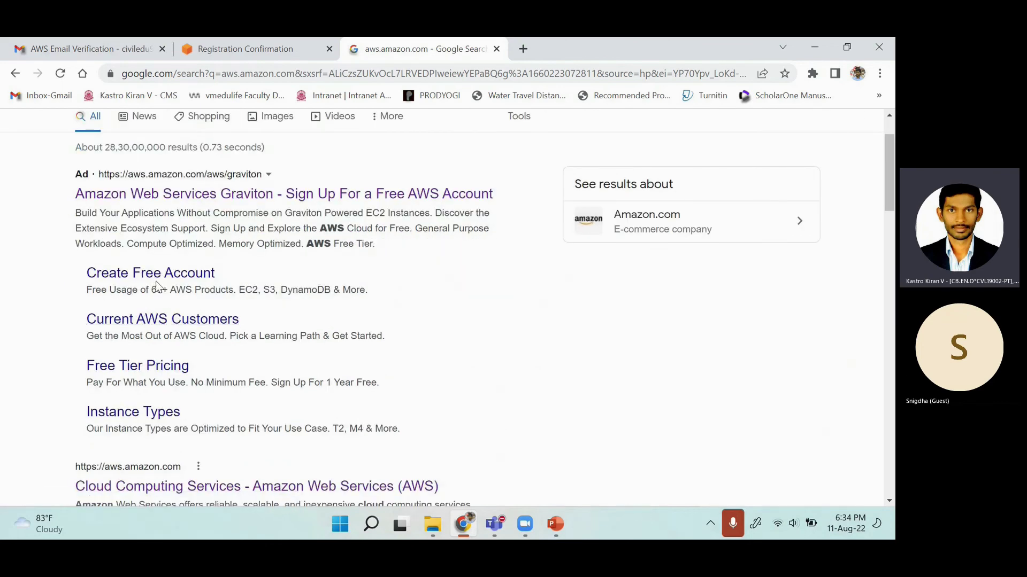
left_click(155, 273)
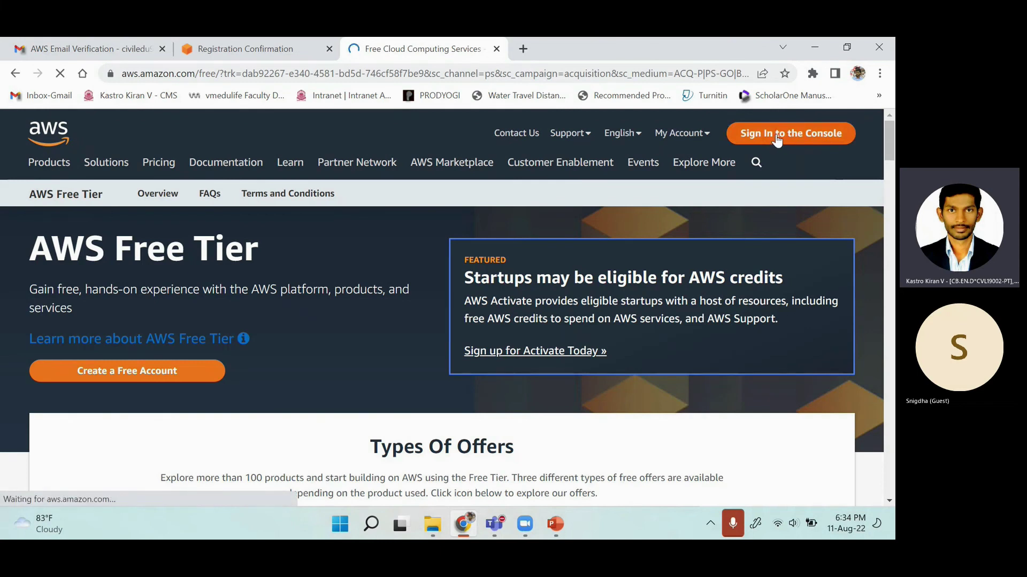
- Go to the console sign-in page via 'Sign In to the Console' at the top right
left_click(797, 140)
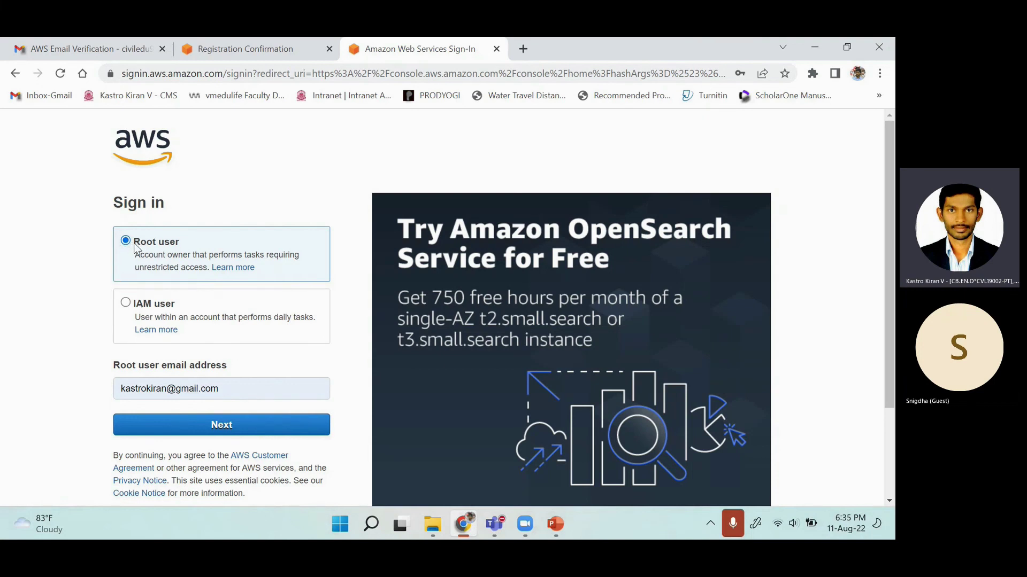
- Set the sign-in type to Root user
left_click_drag(134, 244, 193, 247)
left_click(125, 303)
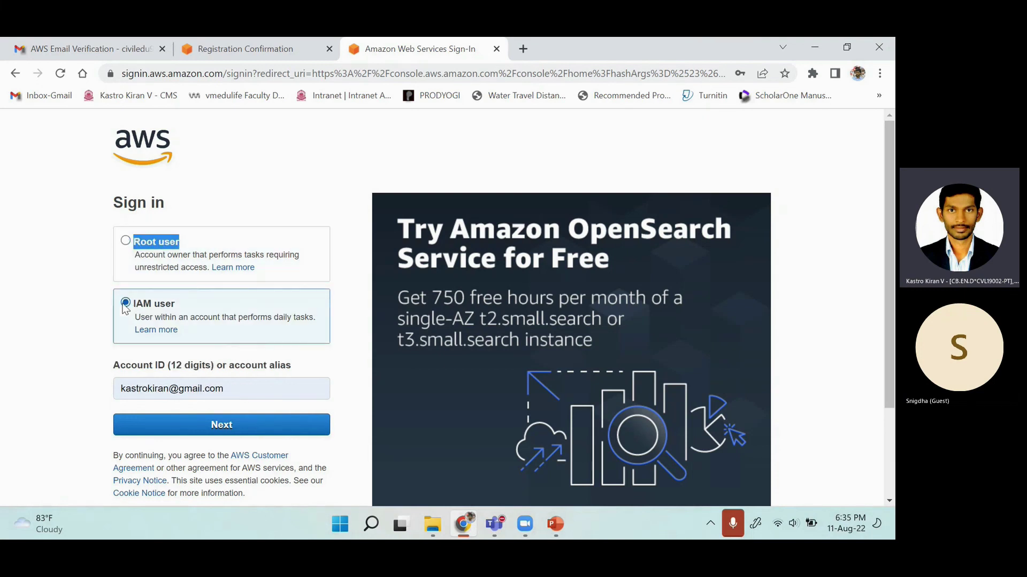
left_click(125, 241)
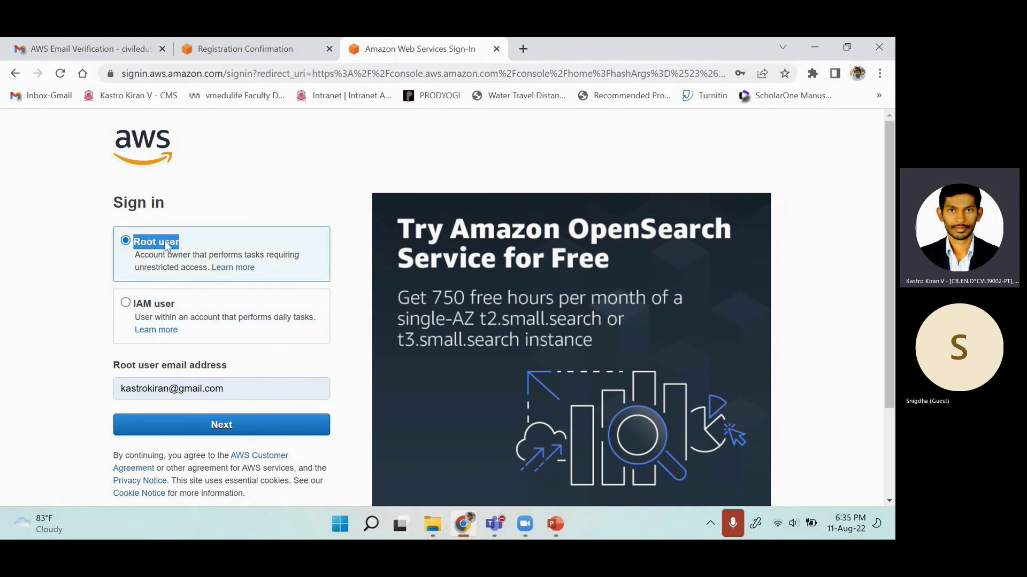
- Replace the root email with the new account's address, then enter its password and sign in
left_click(224, 389)
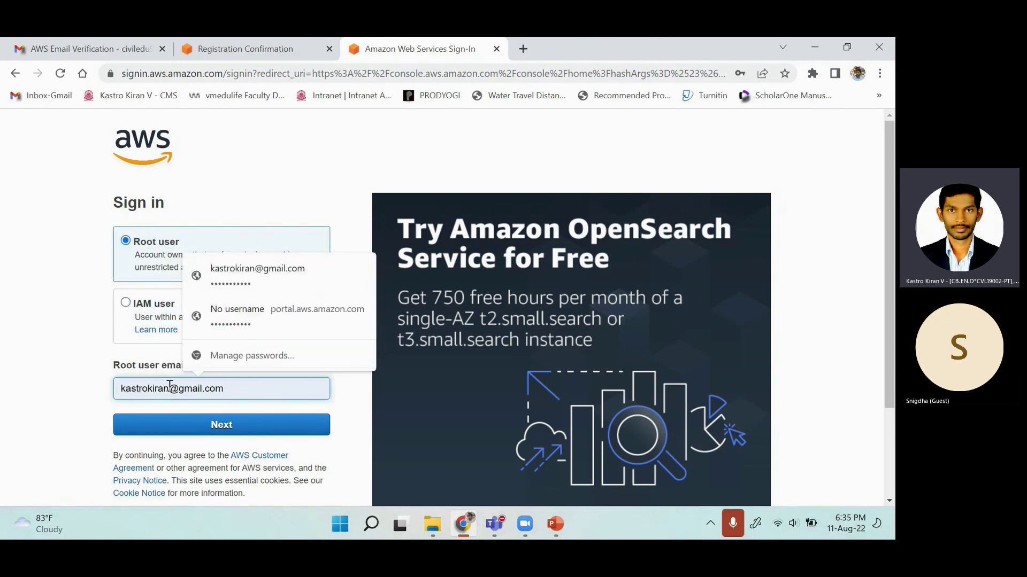
double_click(166, 387)
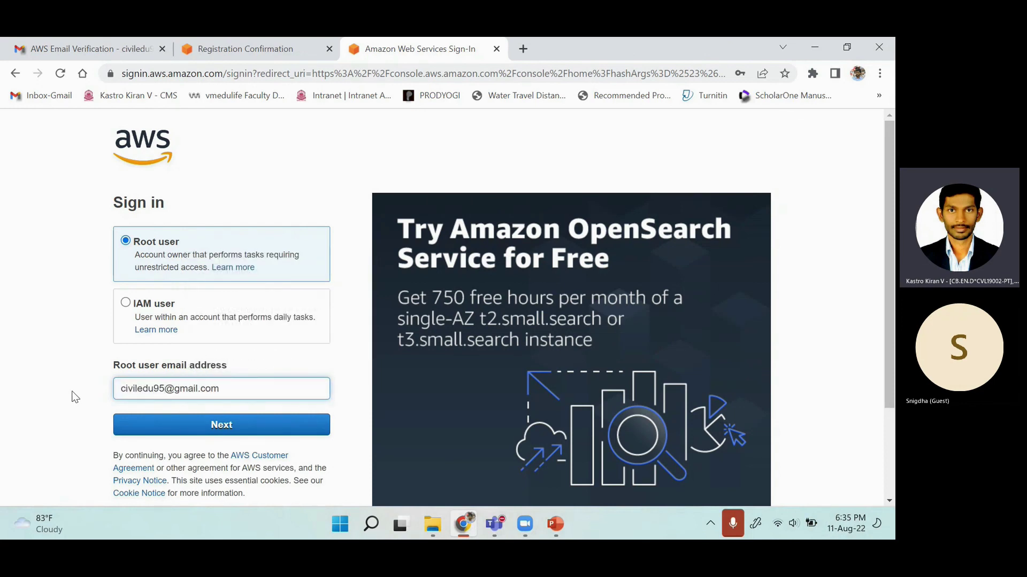
left_click(224, 430)
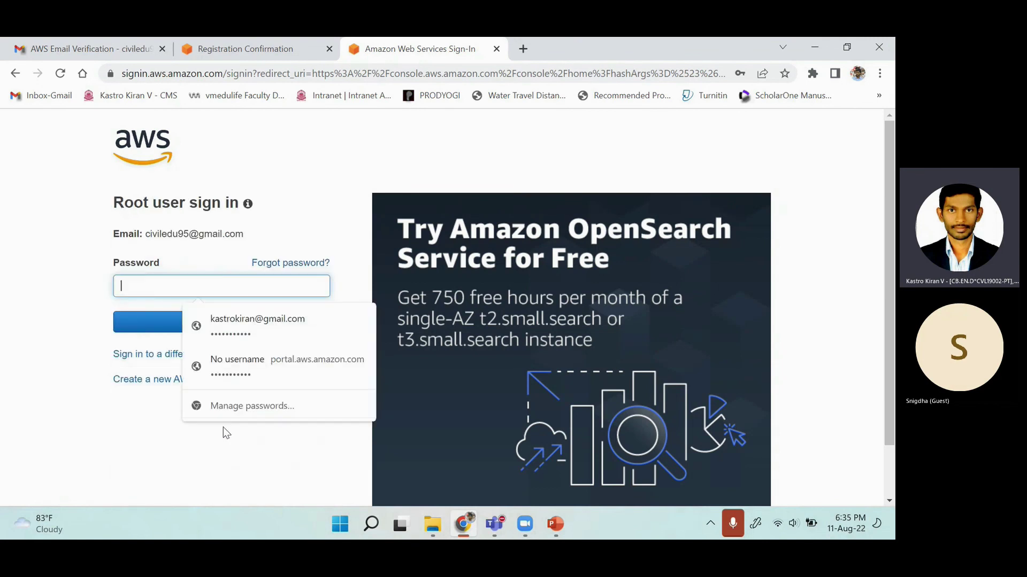
type("•••••••••••")
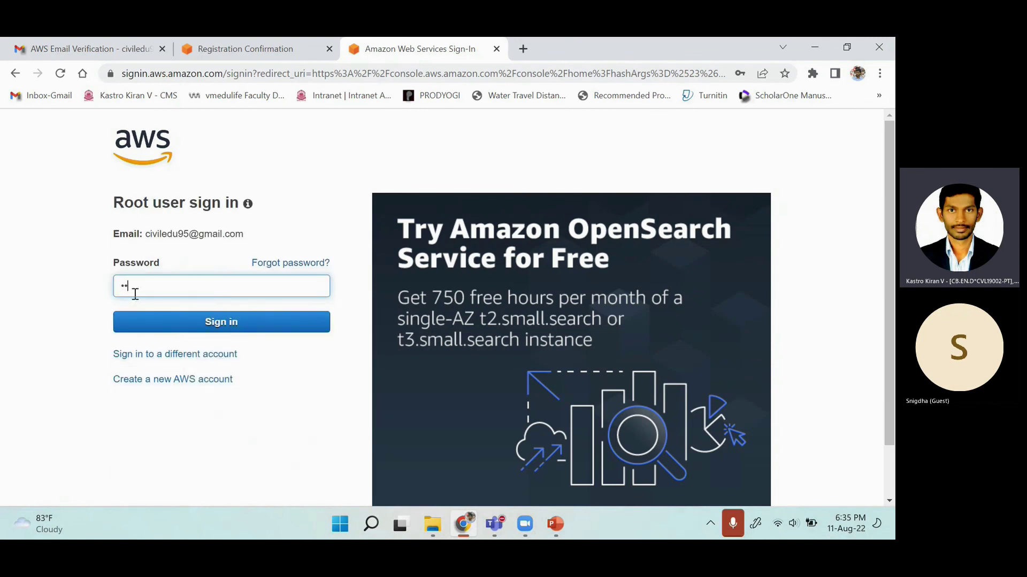
type("•••")
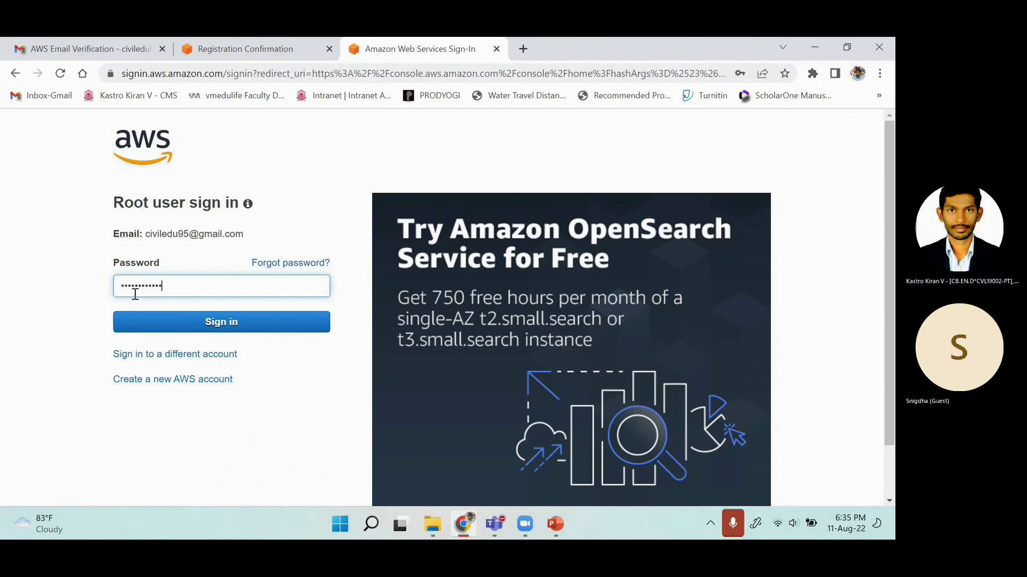
left_click(190, 327)
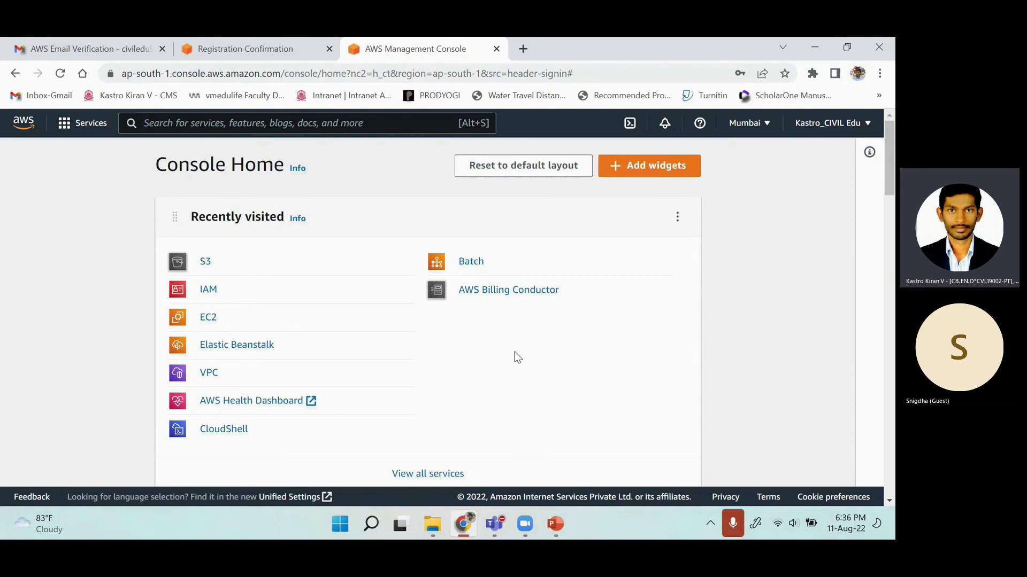
- Highlight the Console Home heading once the Management Console has loaded
left_click_drag(149, 170, 285, 161)
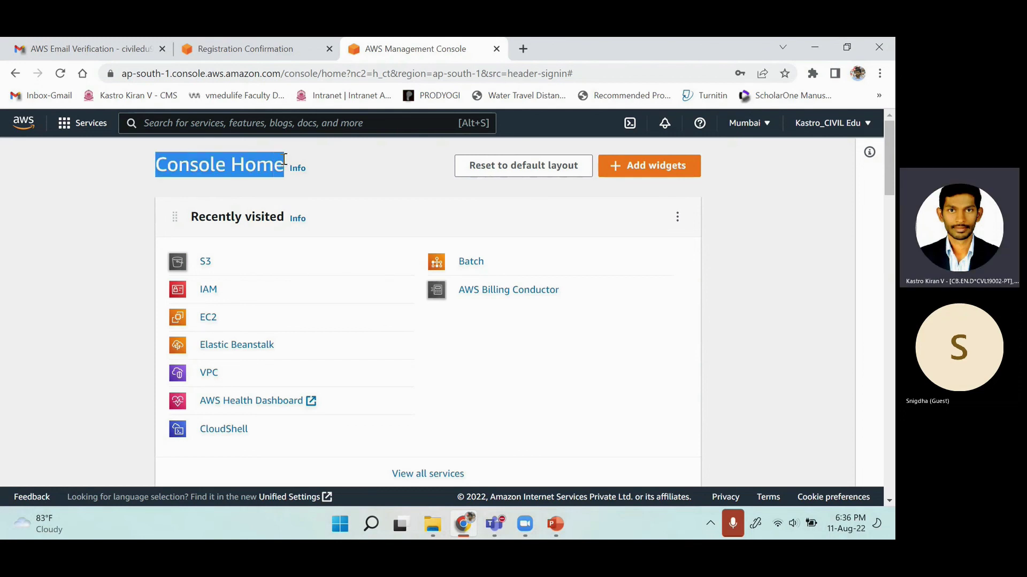